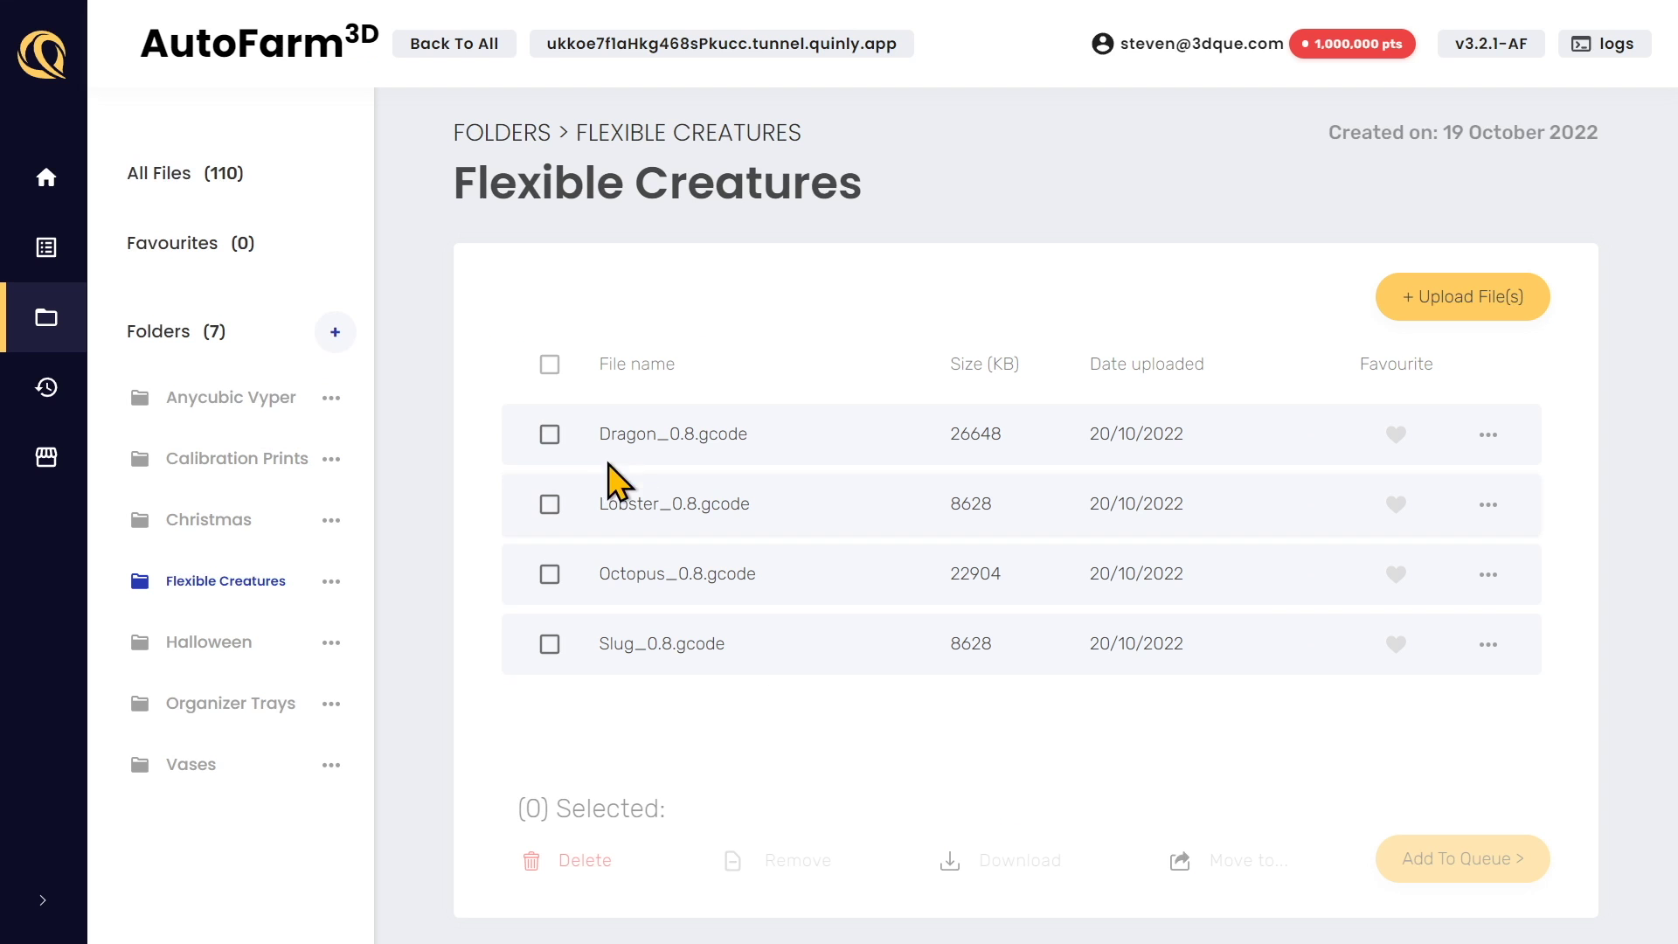
Select the Dragon, Lobster and Octopus gcode files in the Flexible Creatures folder and start adding them to the queue
left_click(549, 434)
left_click(549, 504)
left_click(549, 574)
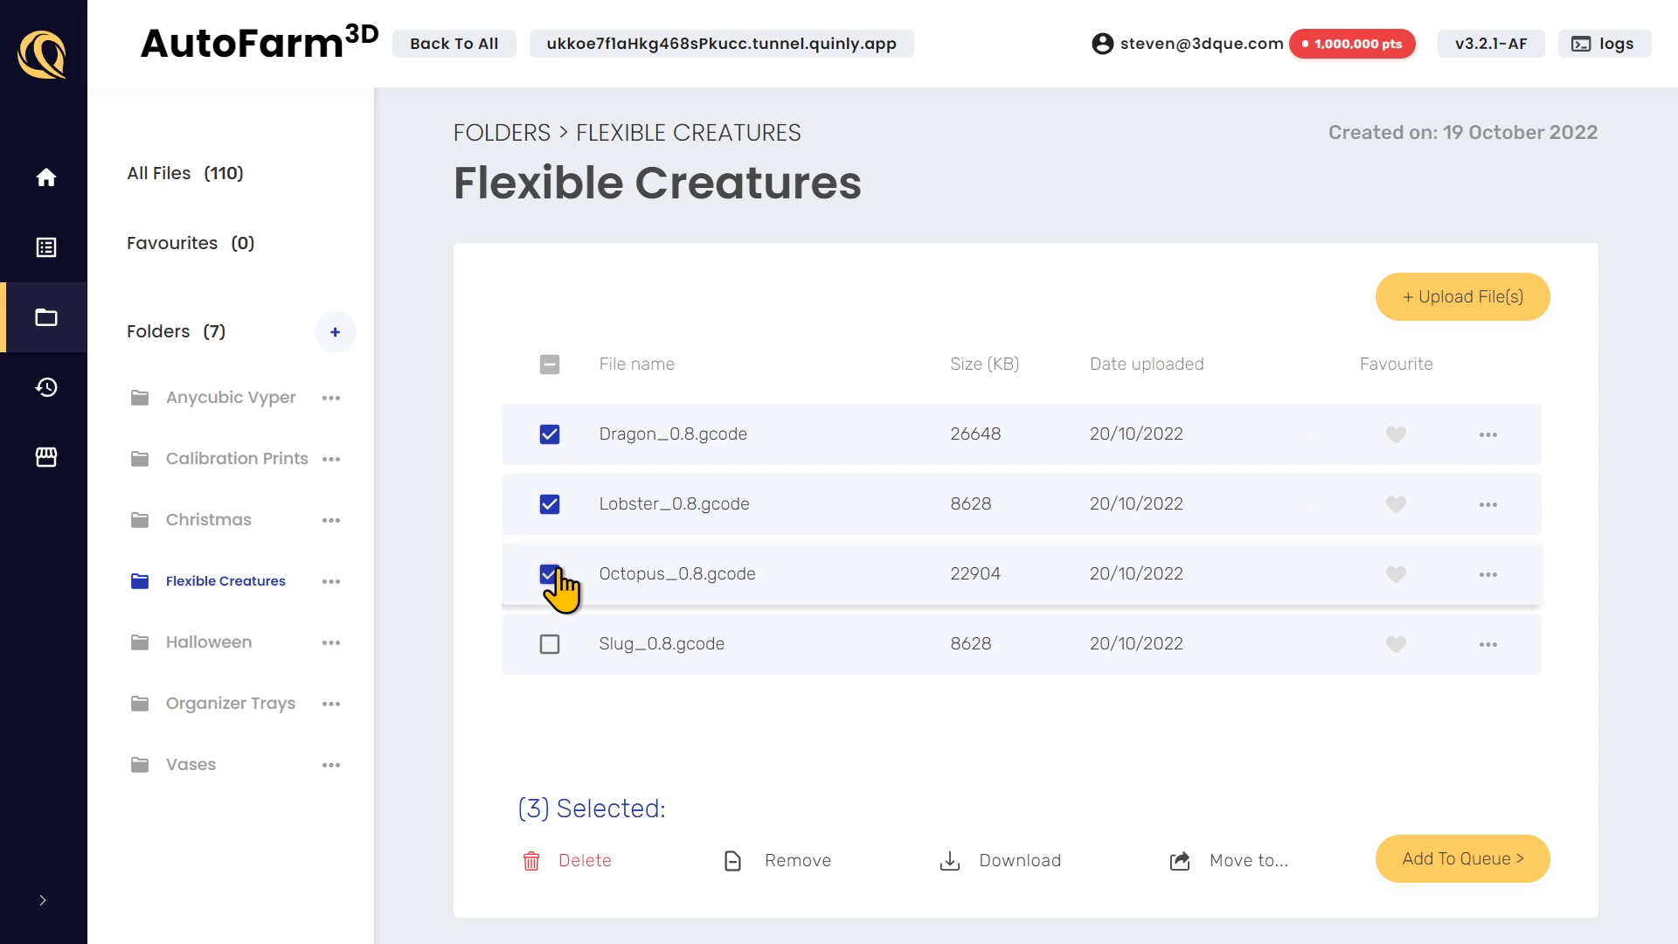
left_click(1453, 859)
Tag the Lobster job Red, the Dragon job Blue and the Octopus job Black, and send all three to the queue
left_click(467, 458)
left_click(542, 699)
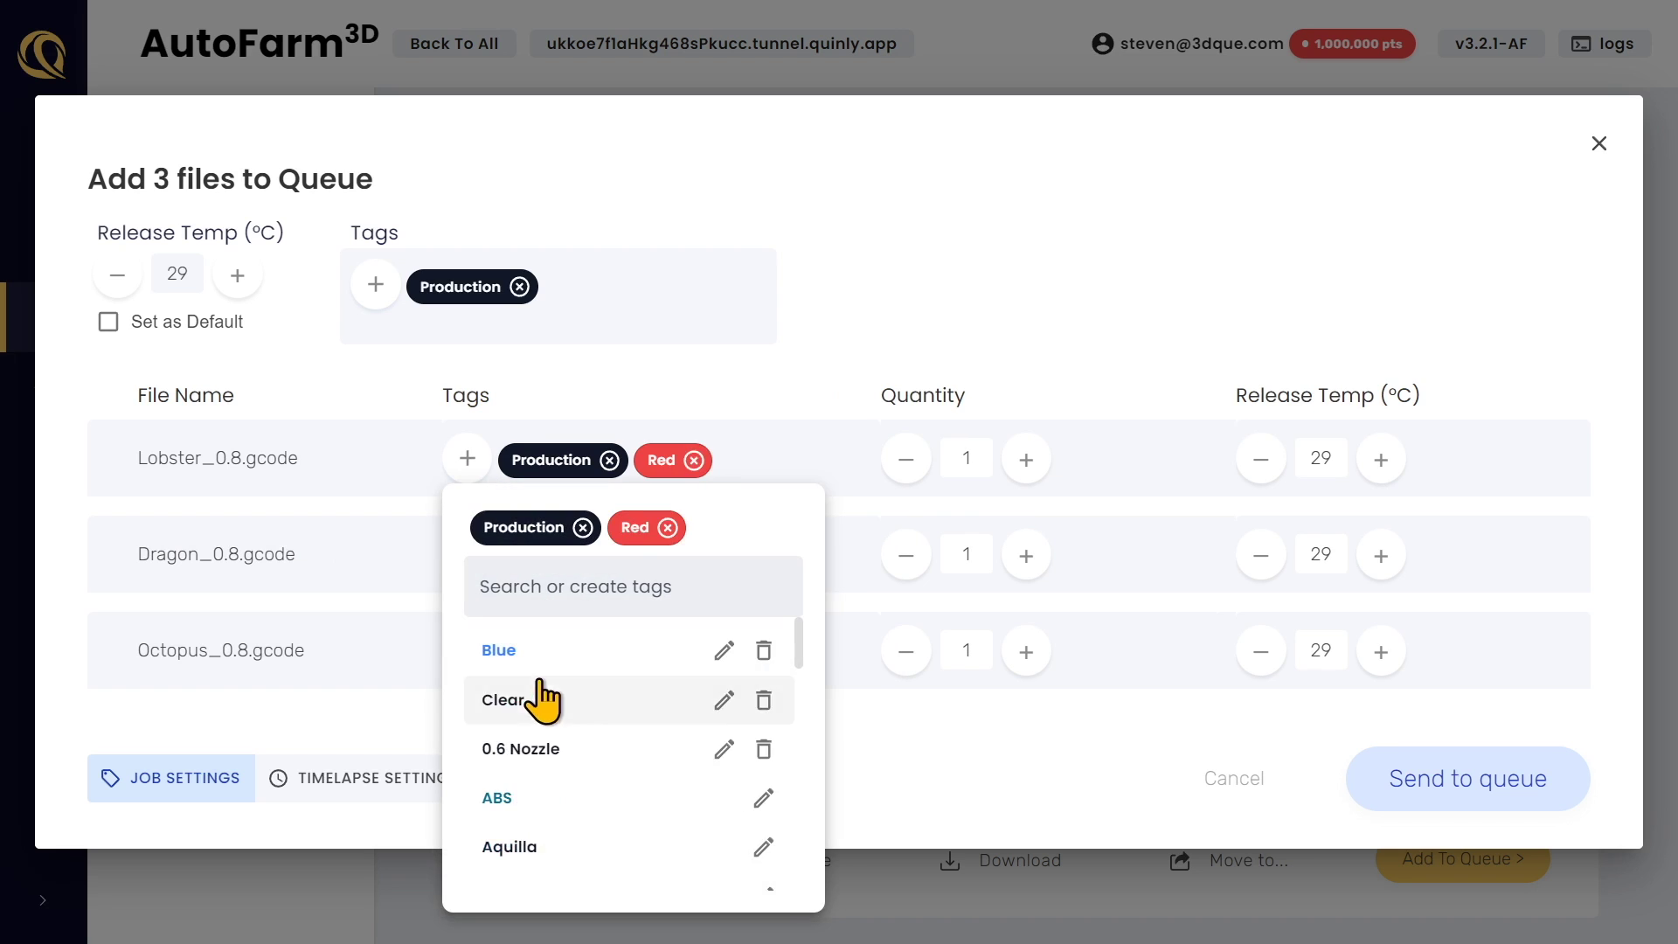
left_click(466, 554)
left_click(499, 746)
left_click(466, 650)
type("Blac")
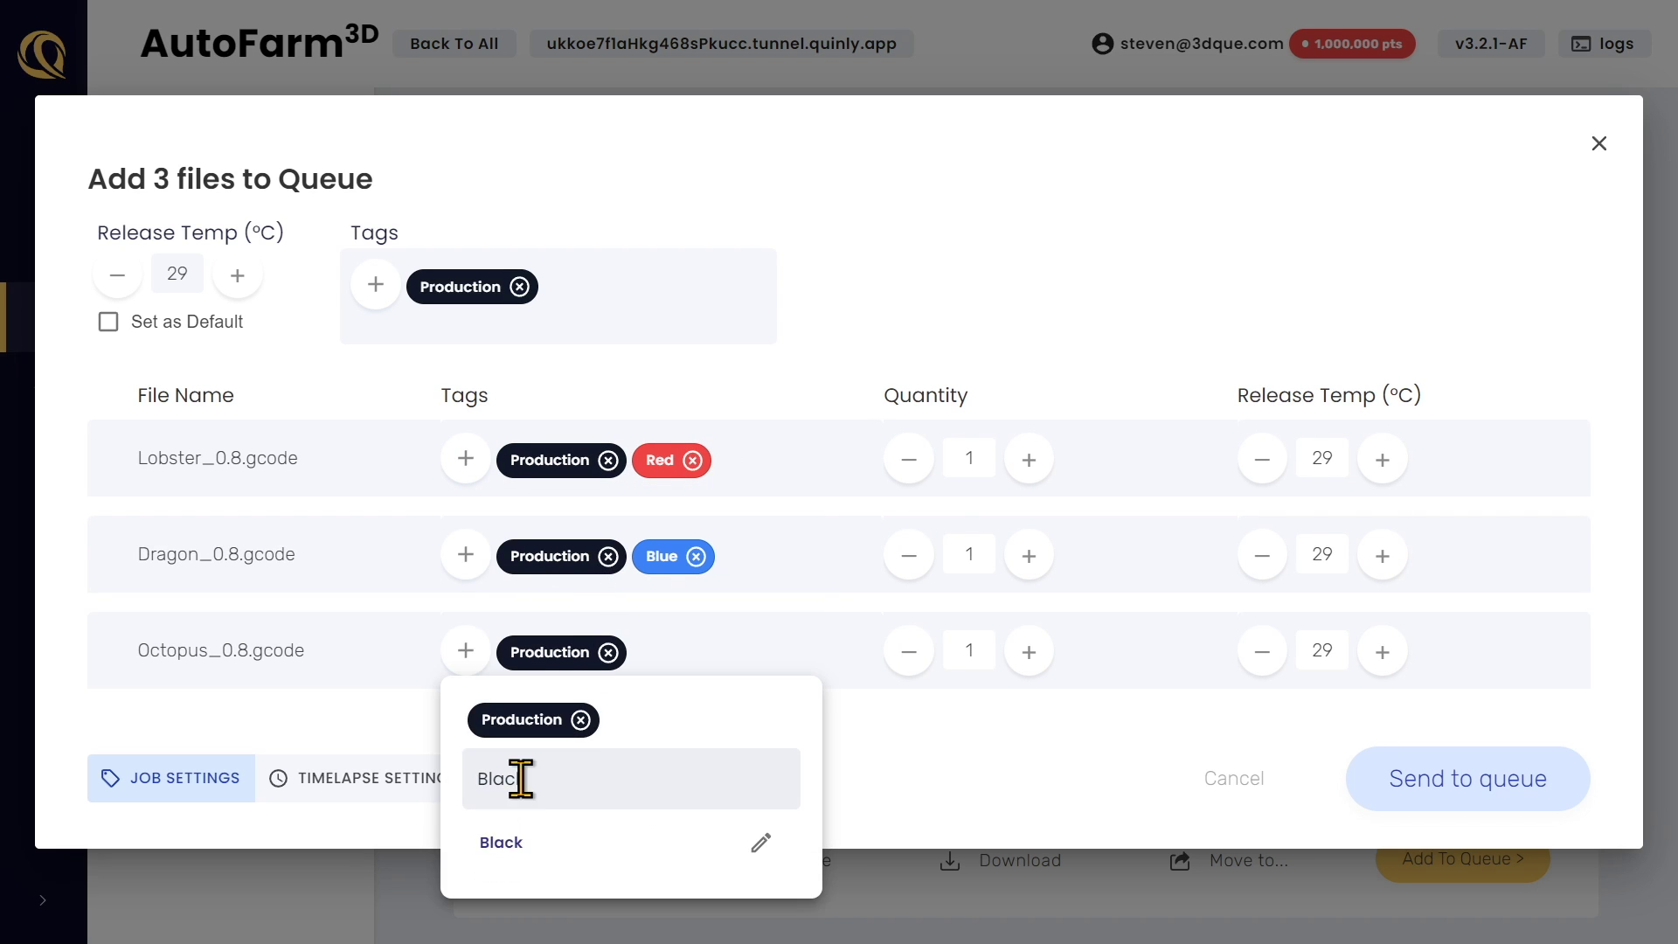
type("k")
key("Return")
left_click(951, 749)
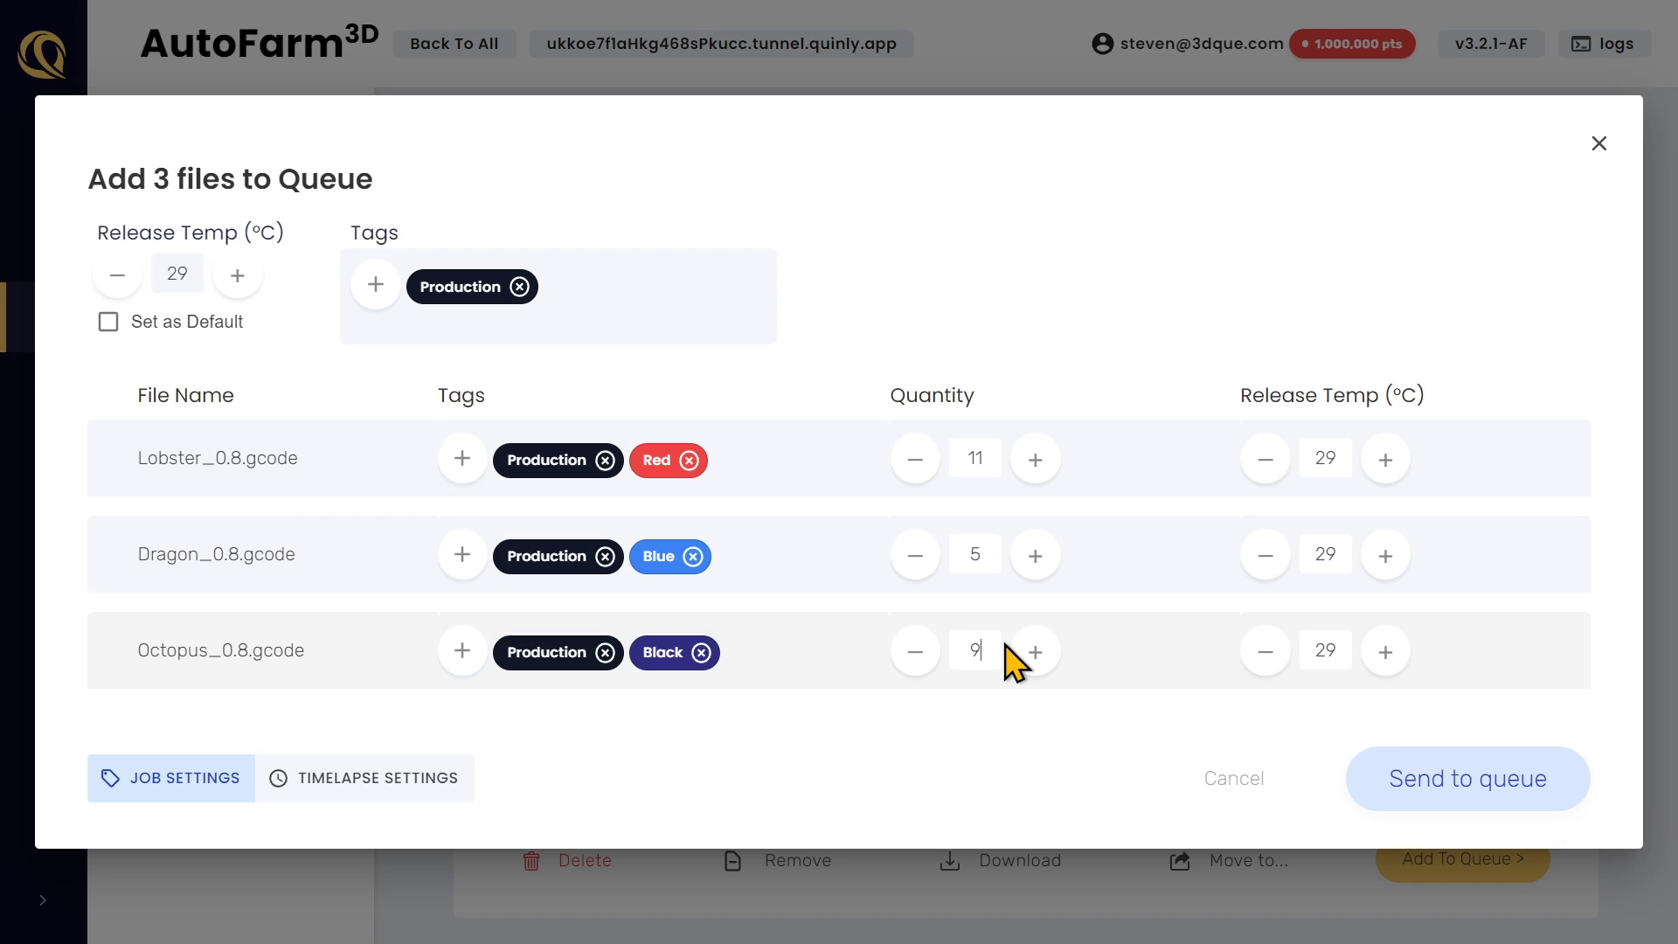
left_click(1422, 797)
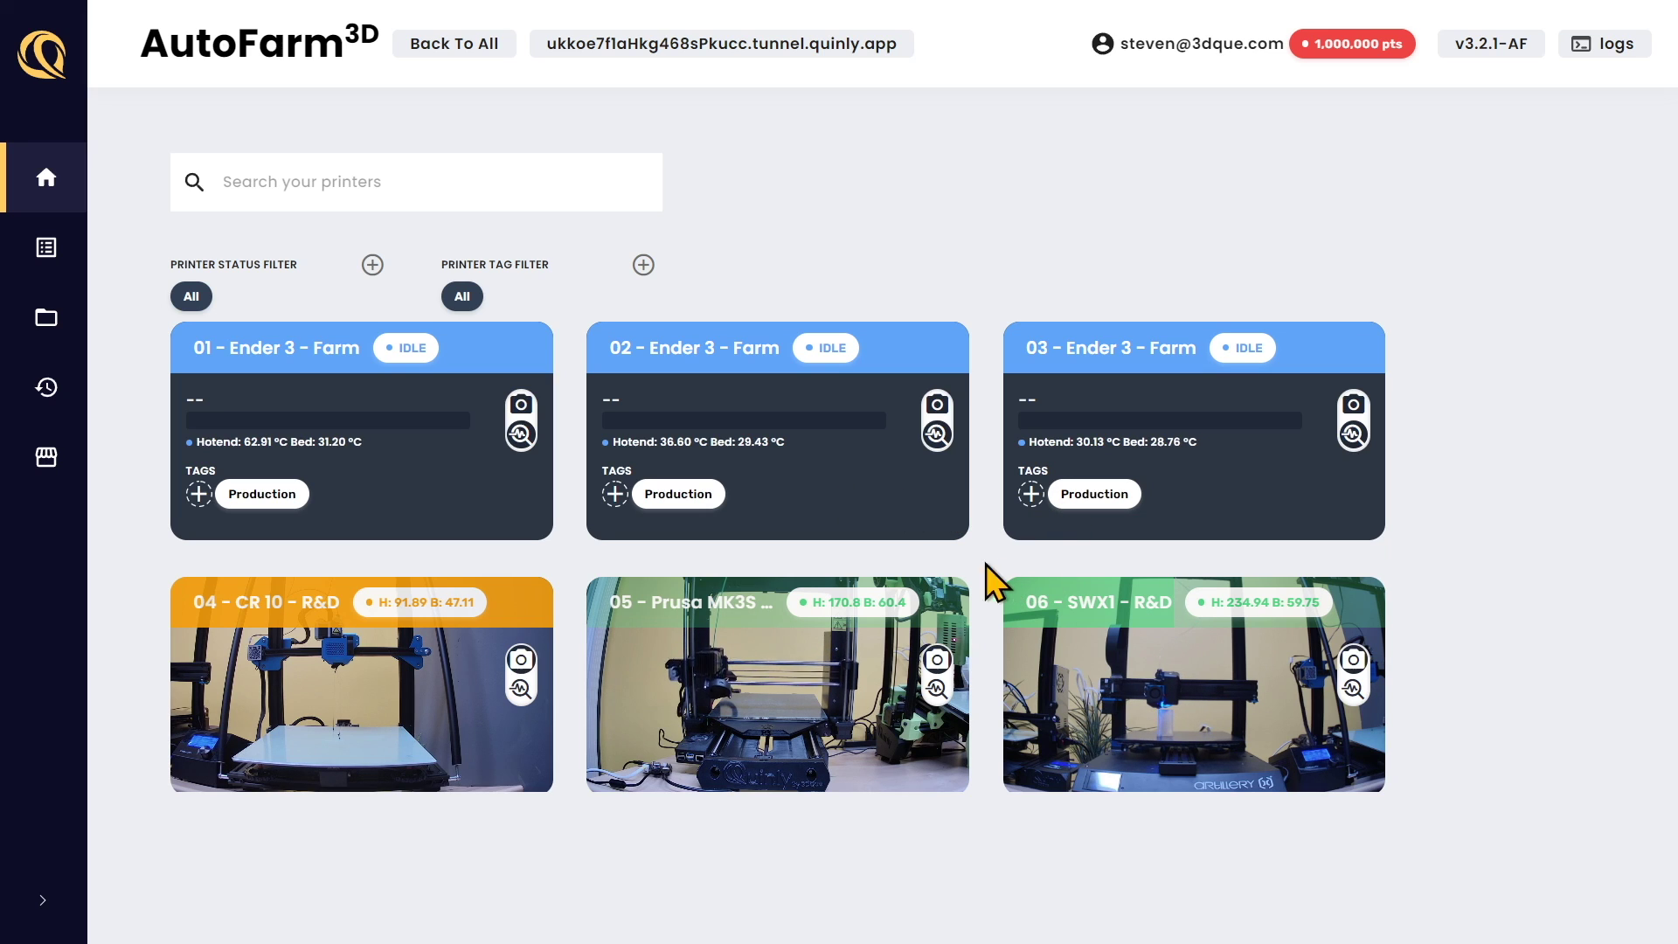
Switch printers 04 - CR 10, 05 - Prusa MK3S and 06 - SWX1 from camera view to their job details
left_click(521, 664)
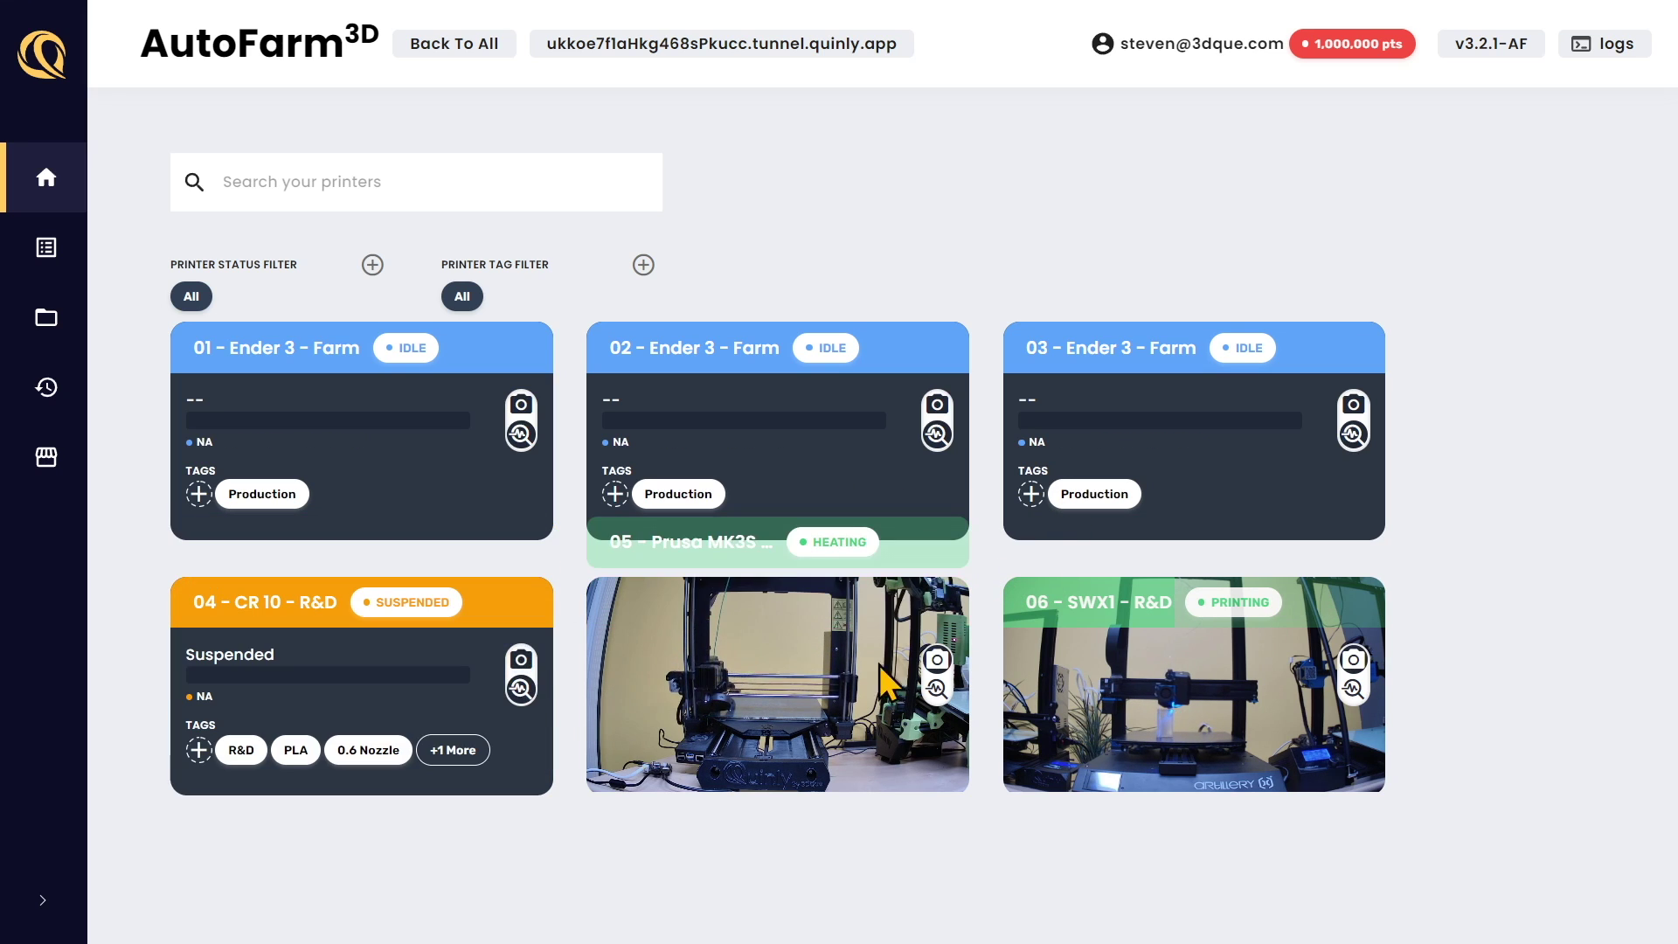
left_click(937, 664)
left_click(1357, 669)
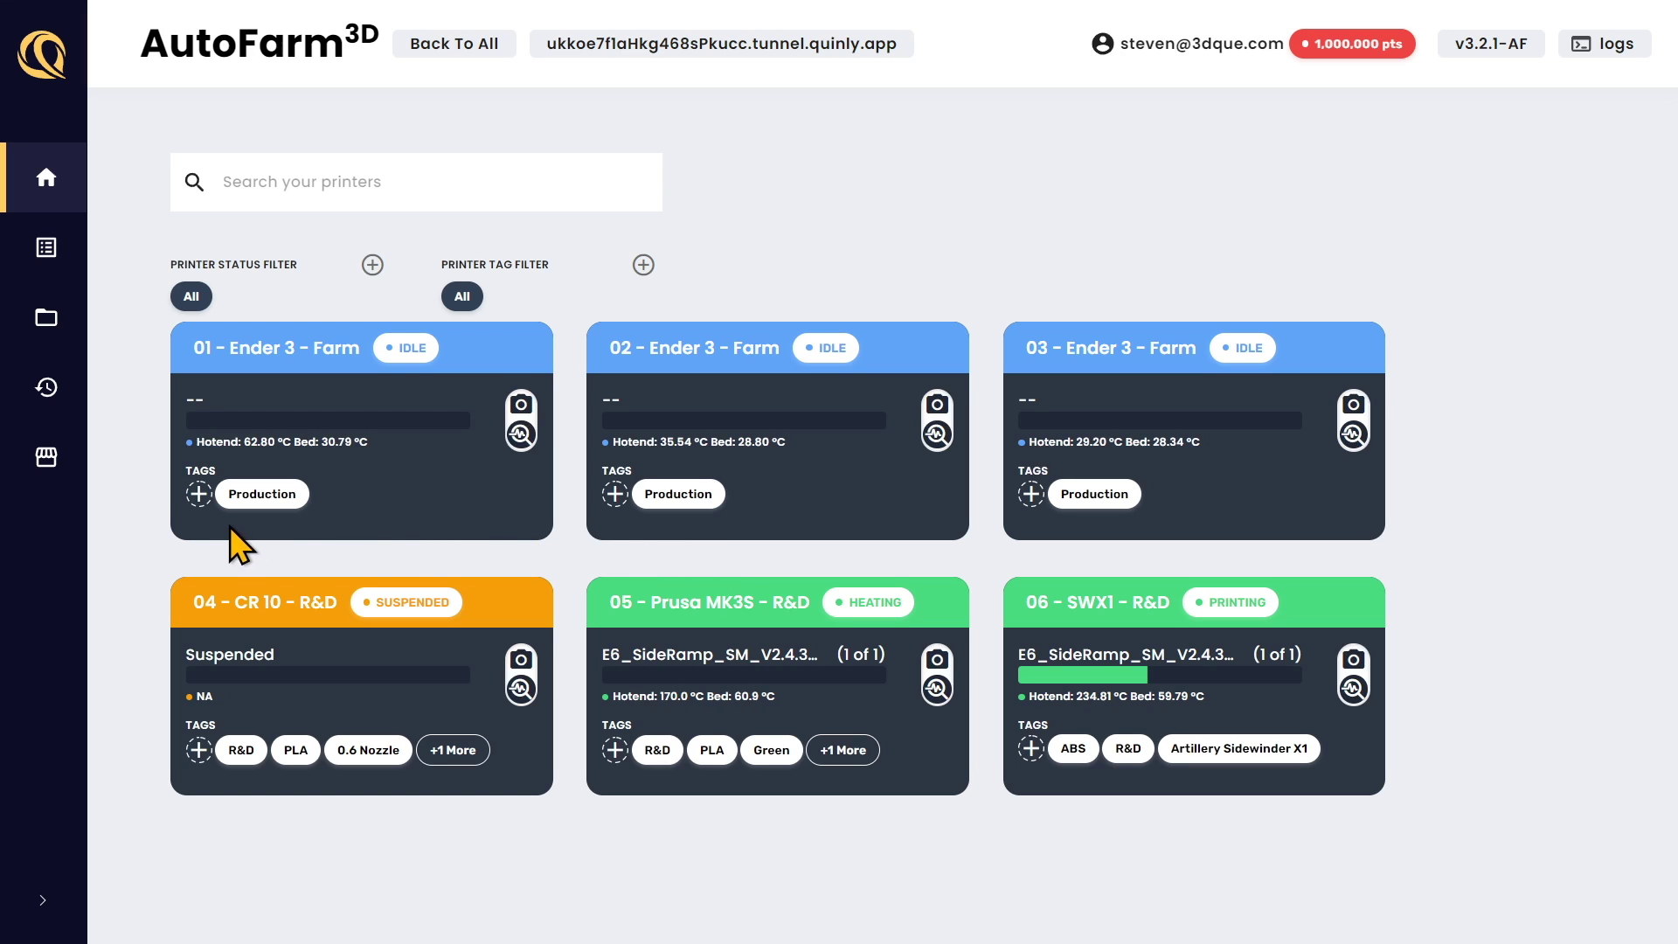
Add the Red tag to printer 01 - Ender 3 - Farm
left_click(199, 495)
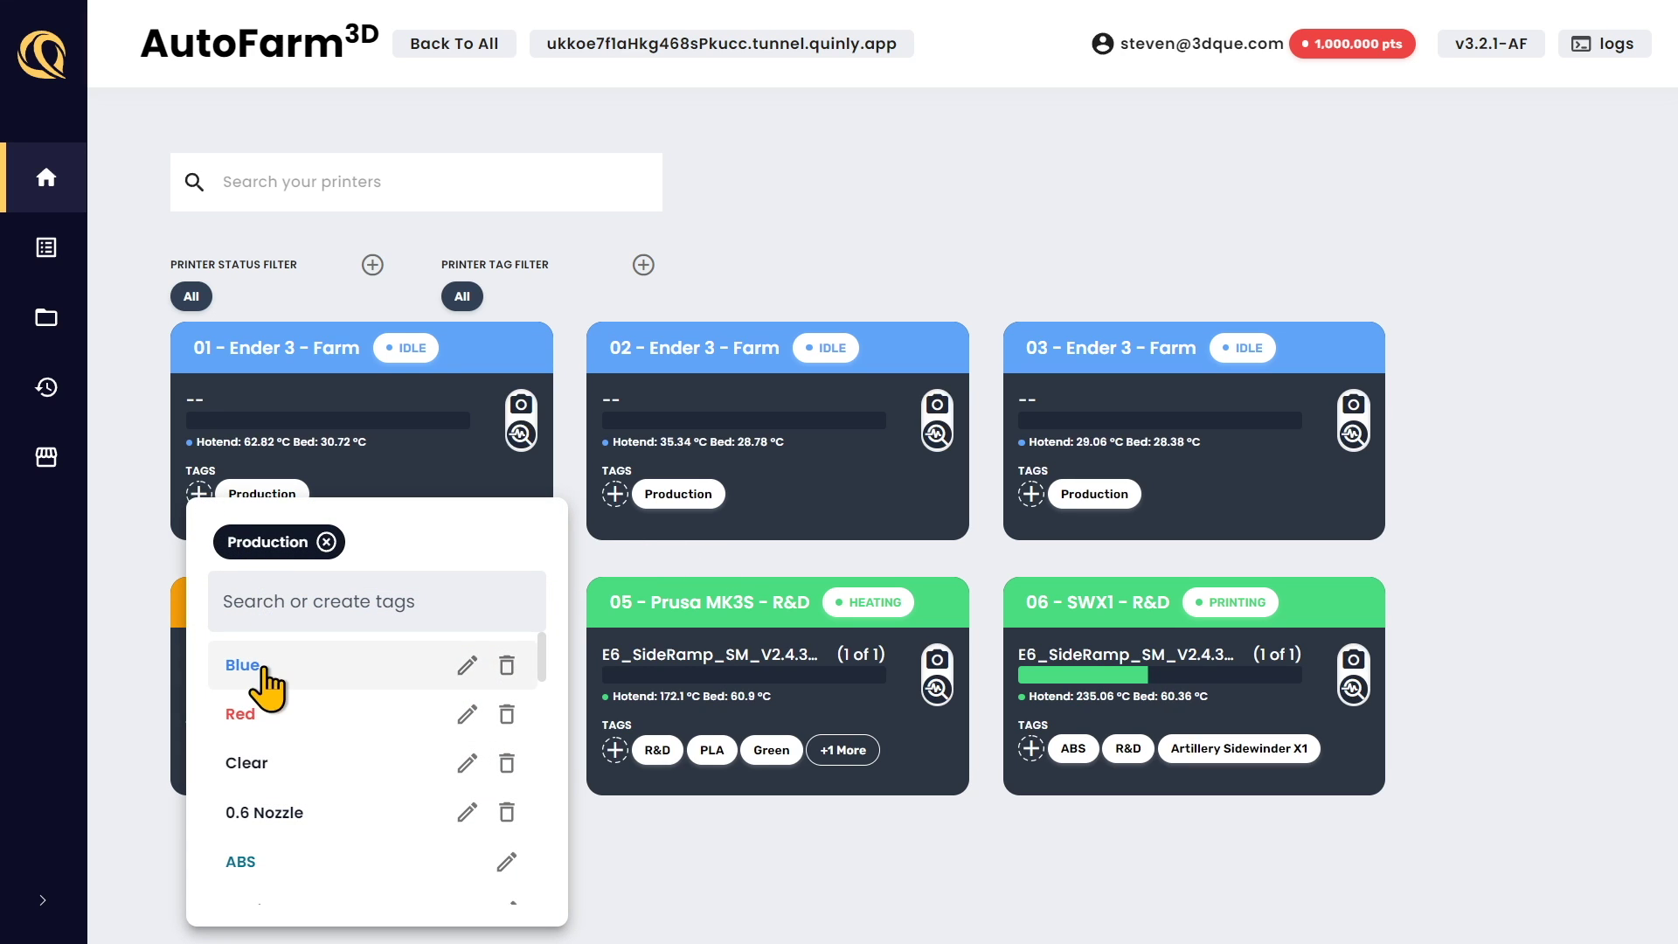
left_click(249, 714)
left_click(387, 486)
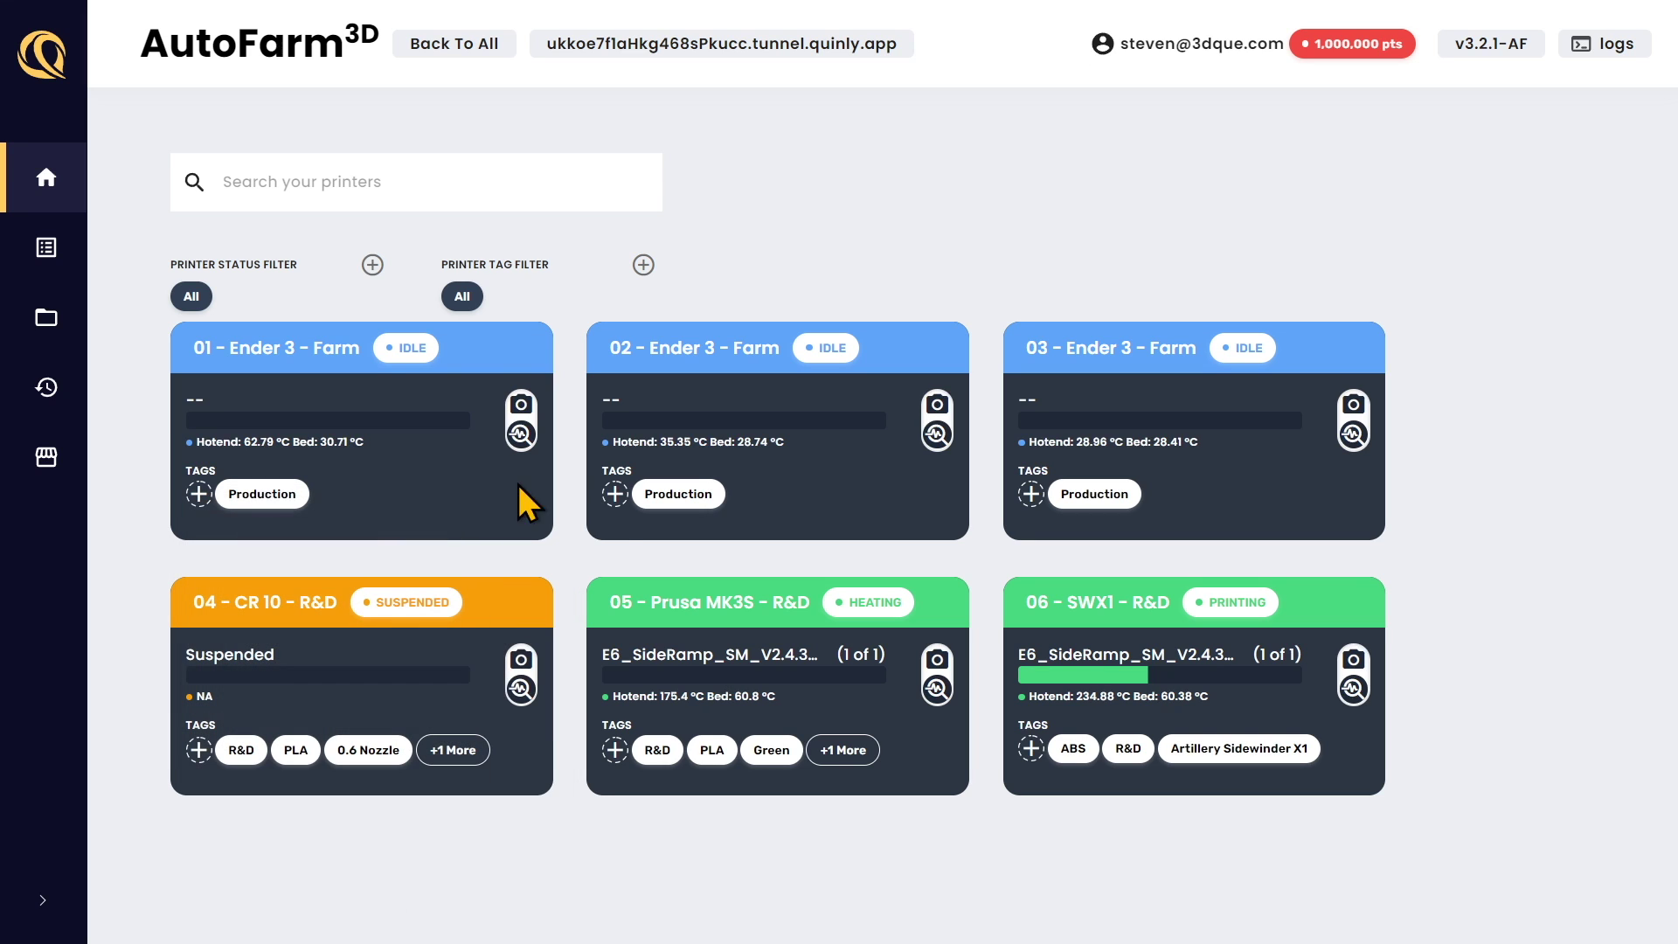
Add the Blue tag to printer 02 - Ender 3 - Farm
left_click(615, 494)
left_click(678, 664)
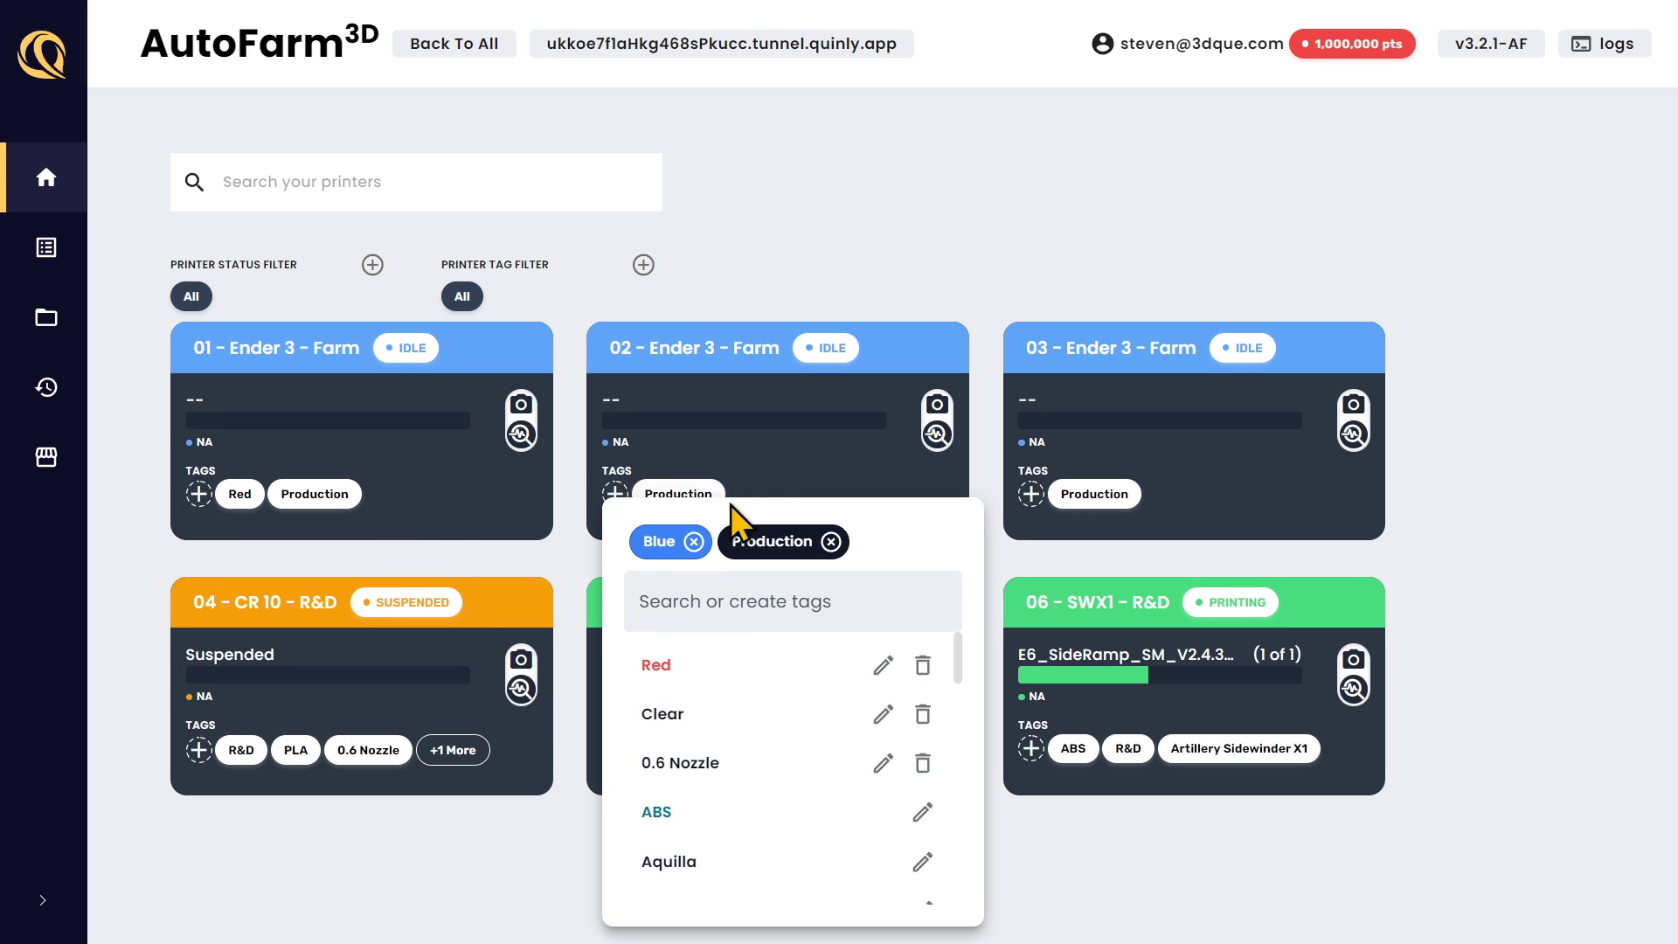
left_click(813, 490)
Find the Black tag and add it to printer 03 - Ender 3 - Farm
left_click(1031, 493)
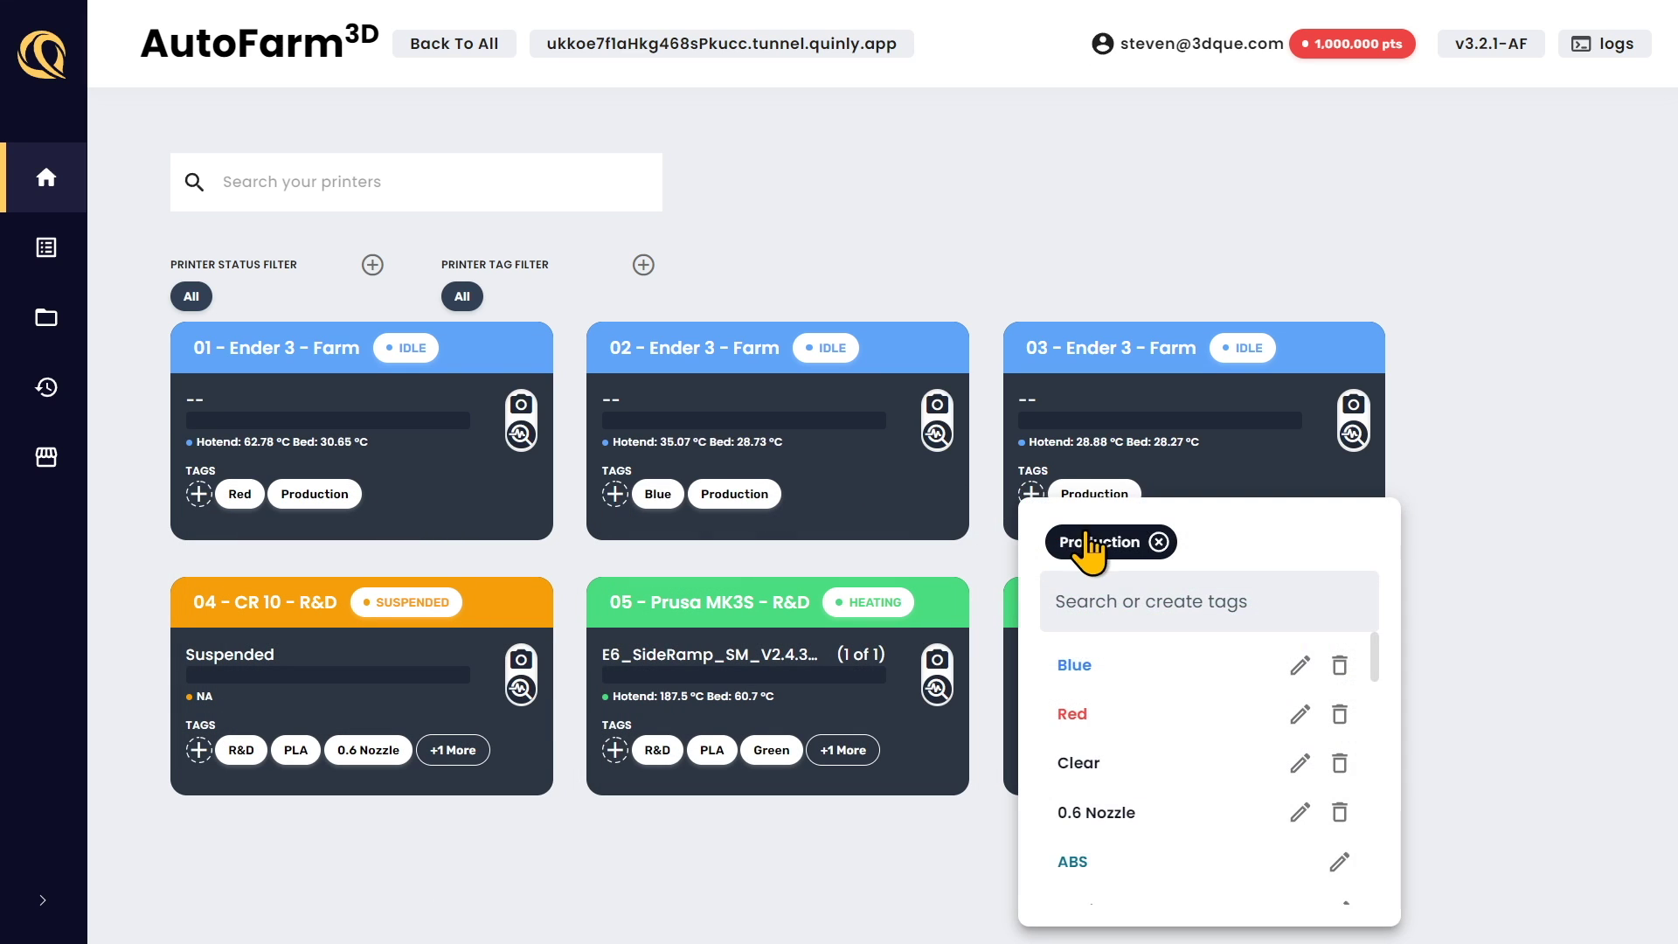
left_click(1087, 590)
type("Black")
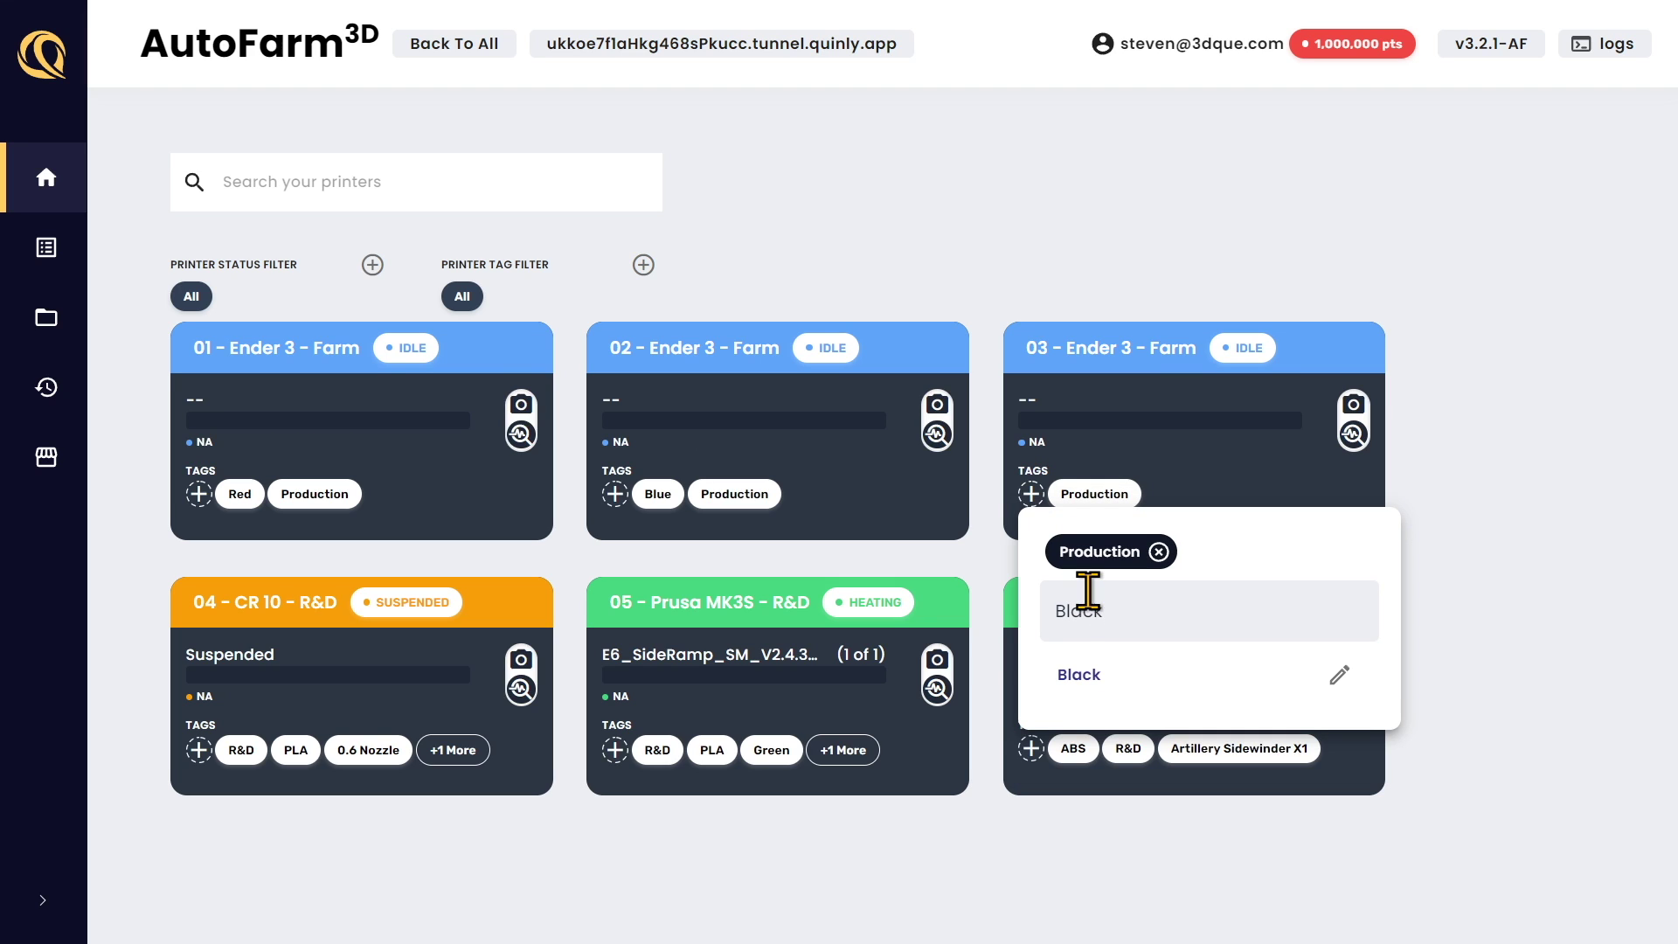
left_click(1191, 678)
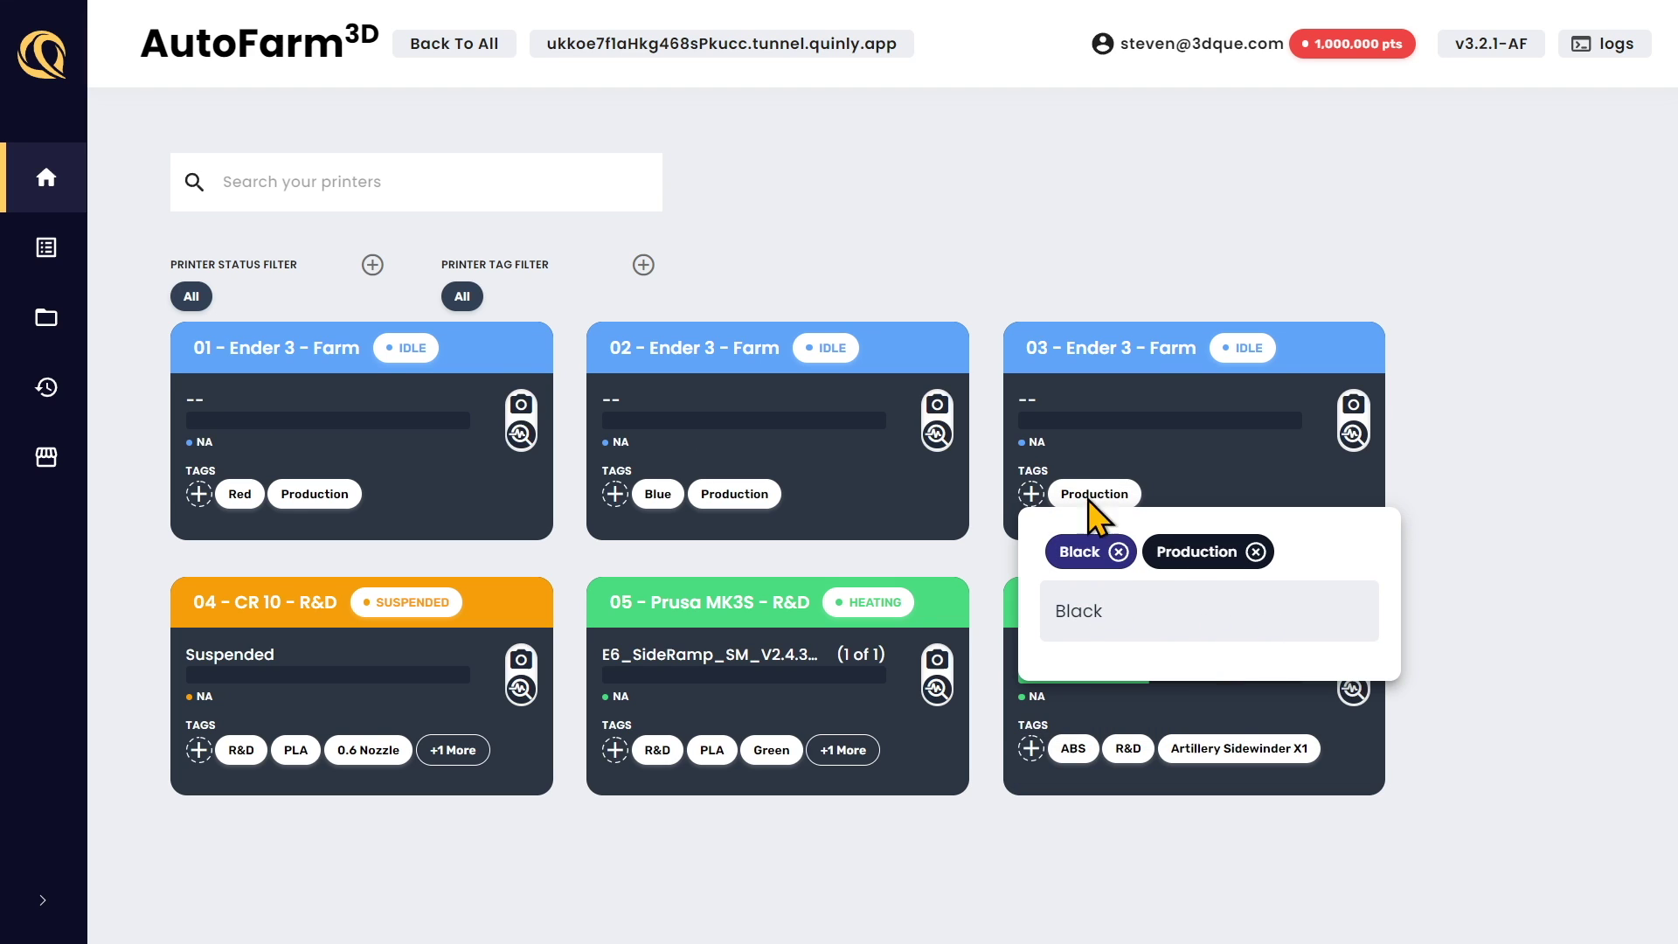
left_click(913, 575)
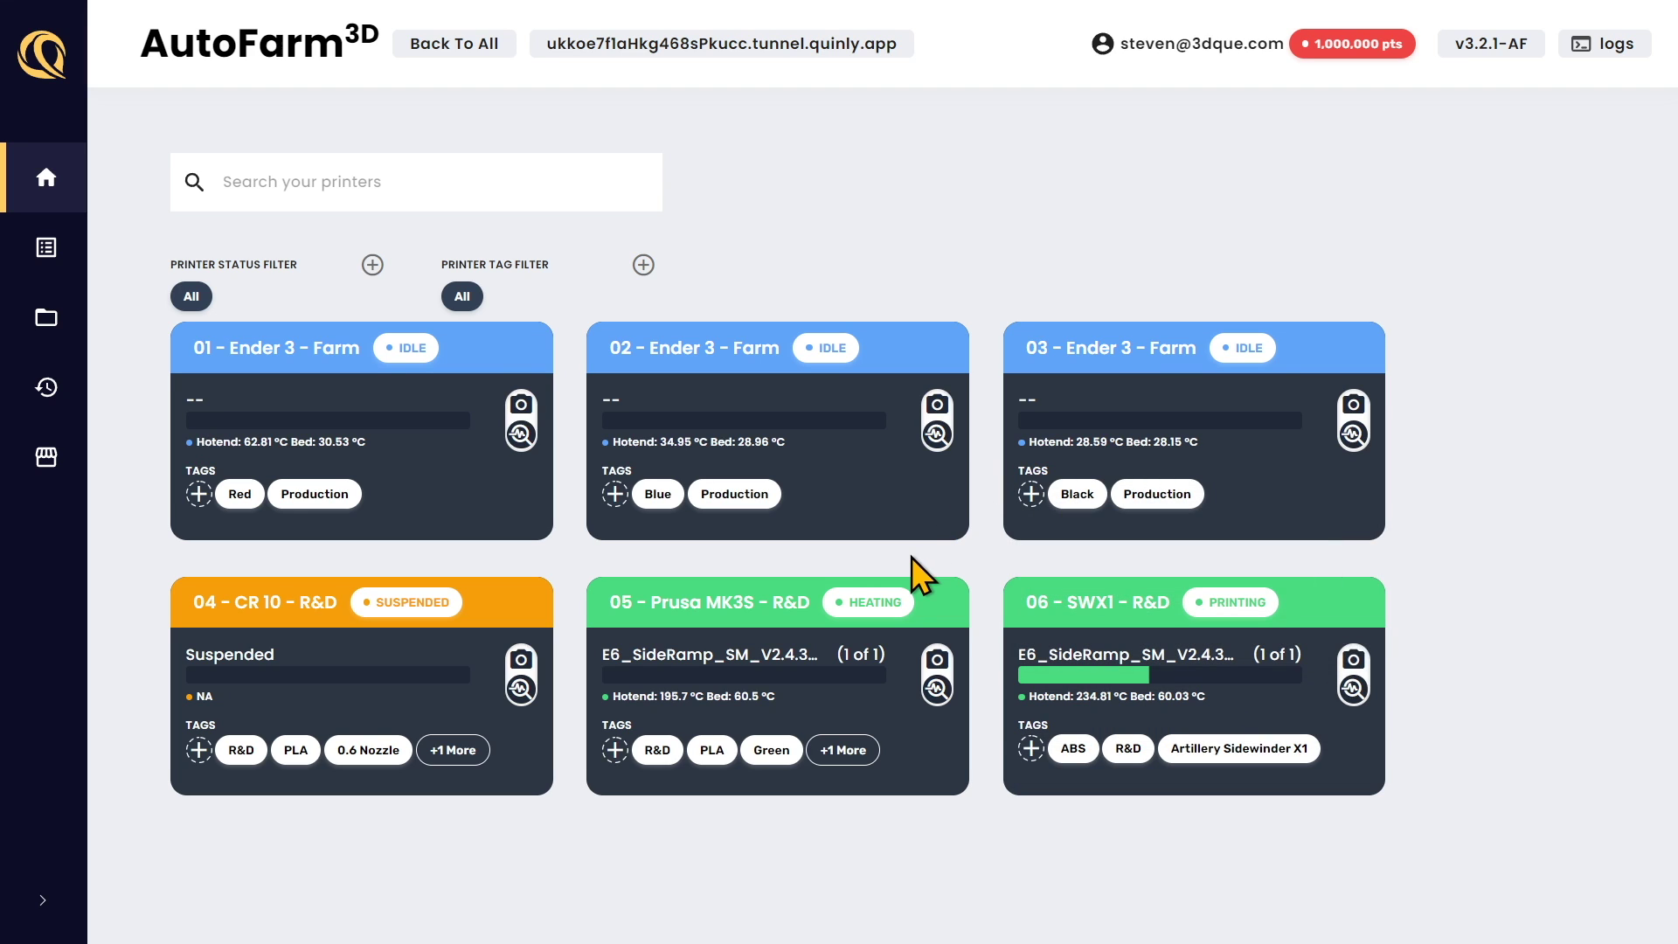
Browse the full list of uploaded files and open the Flexible Creatures folder
left_click(39, 327)
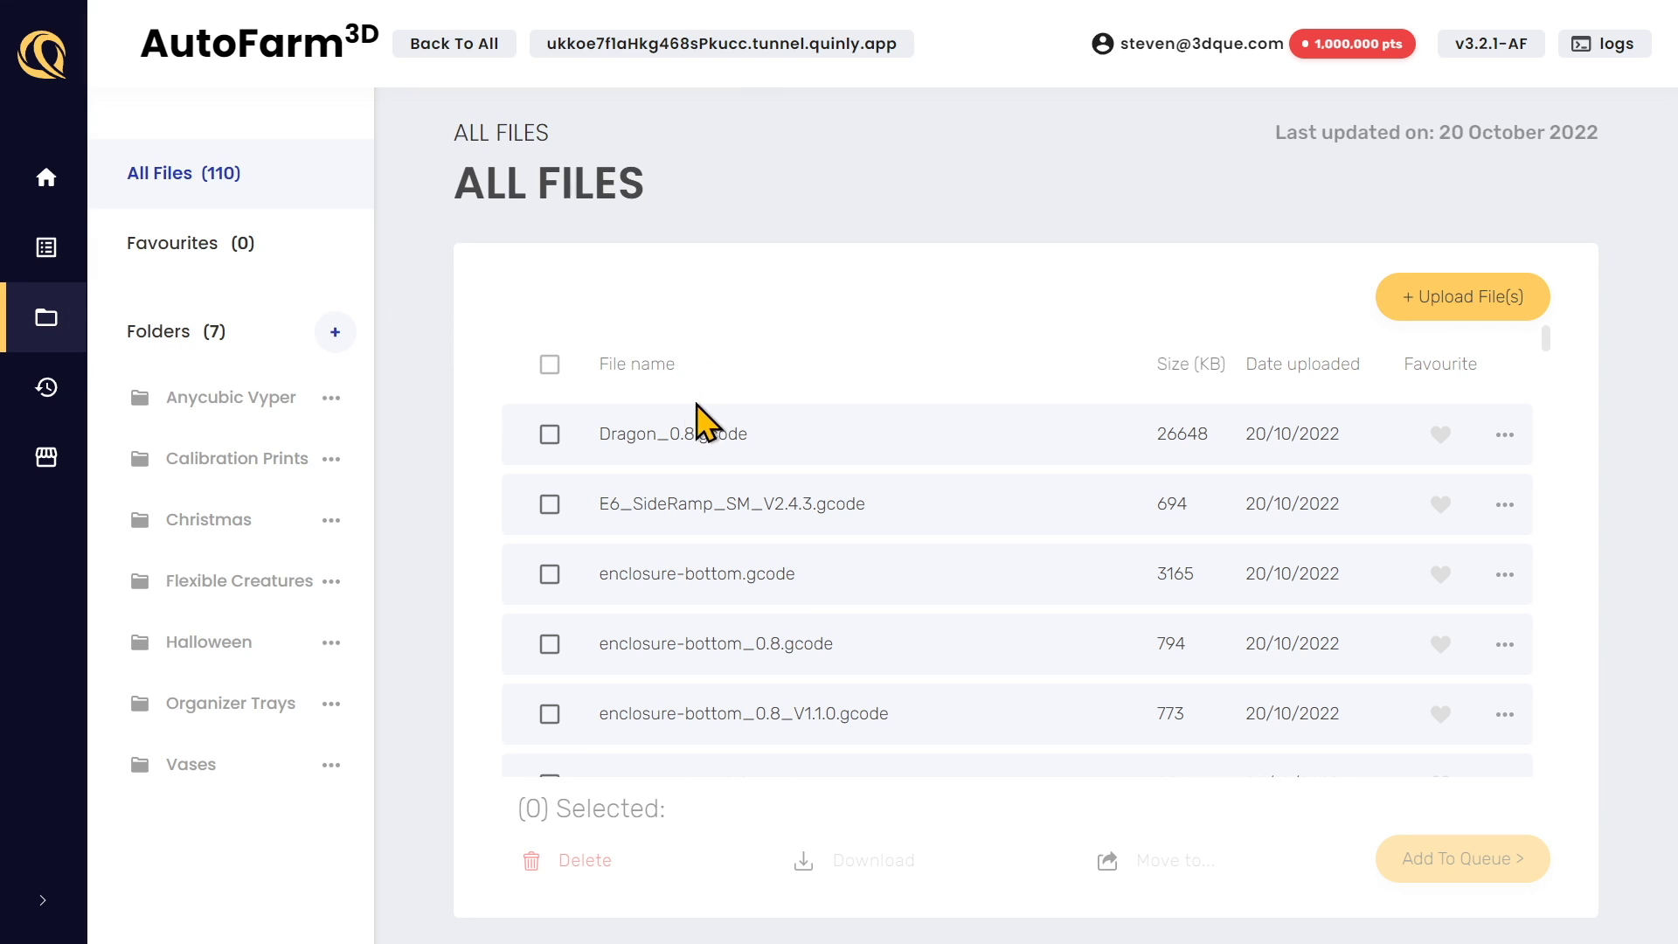
scroll(843, 476, "down", 7)
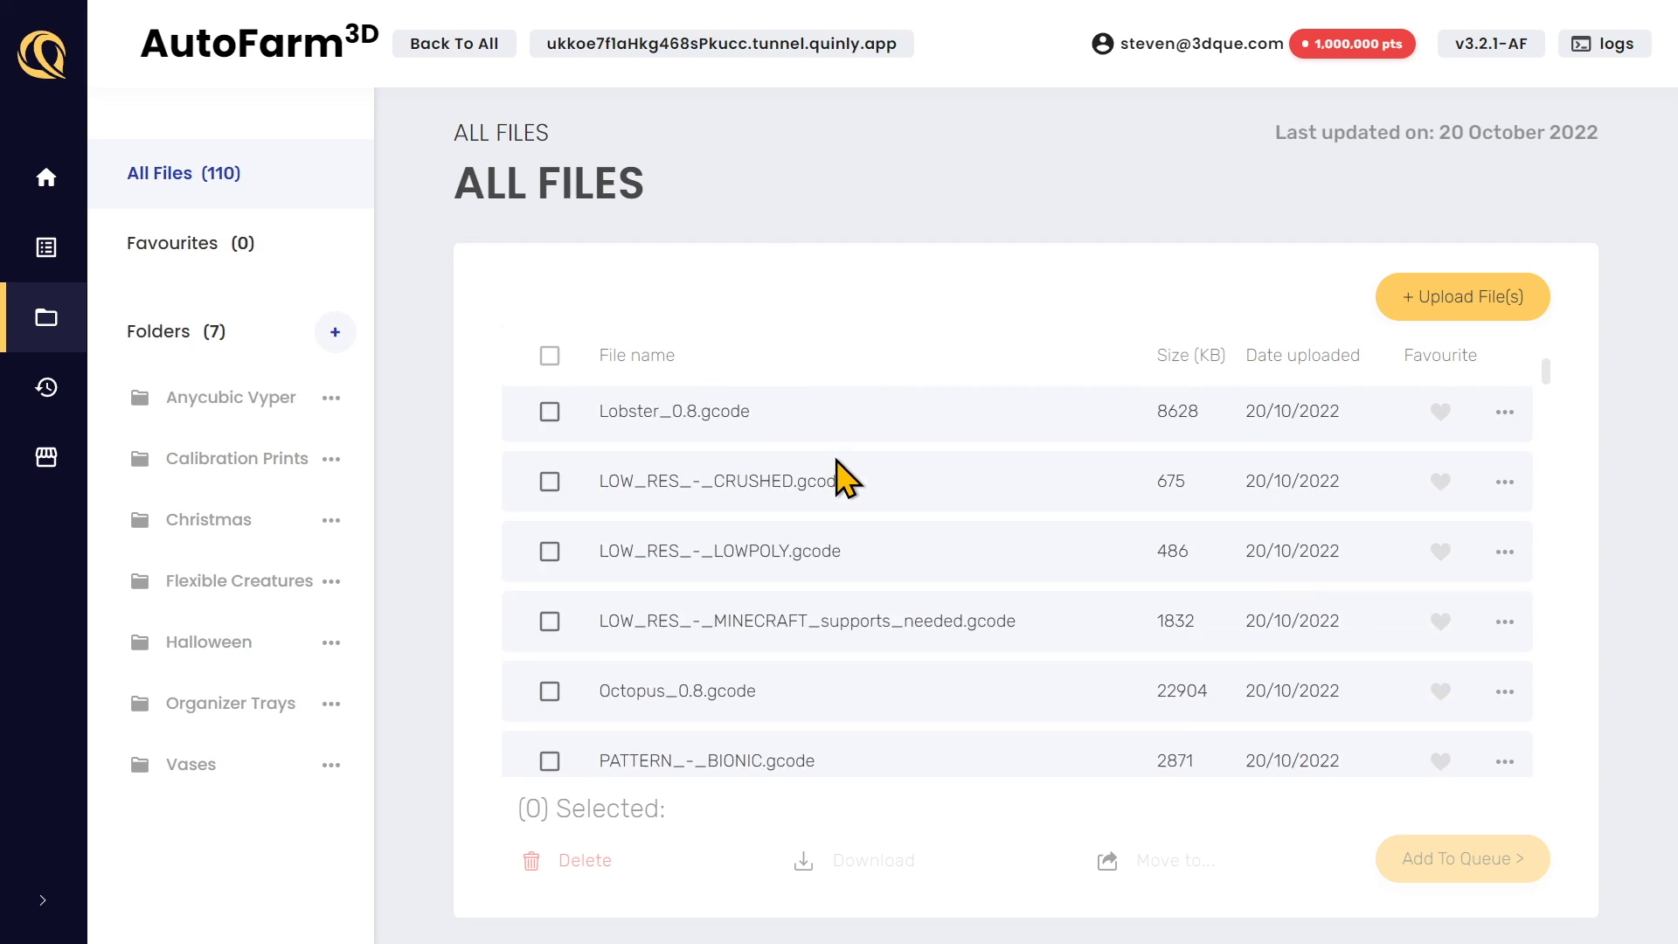
scroll(843, 478, "down", 8)
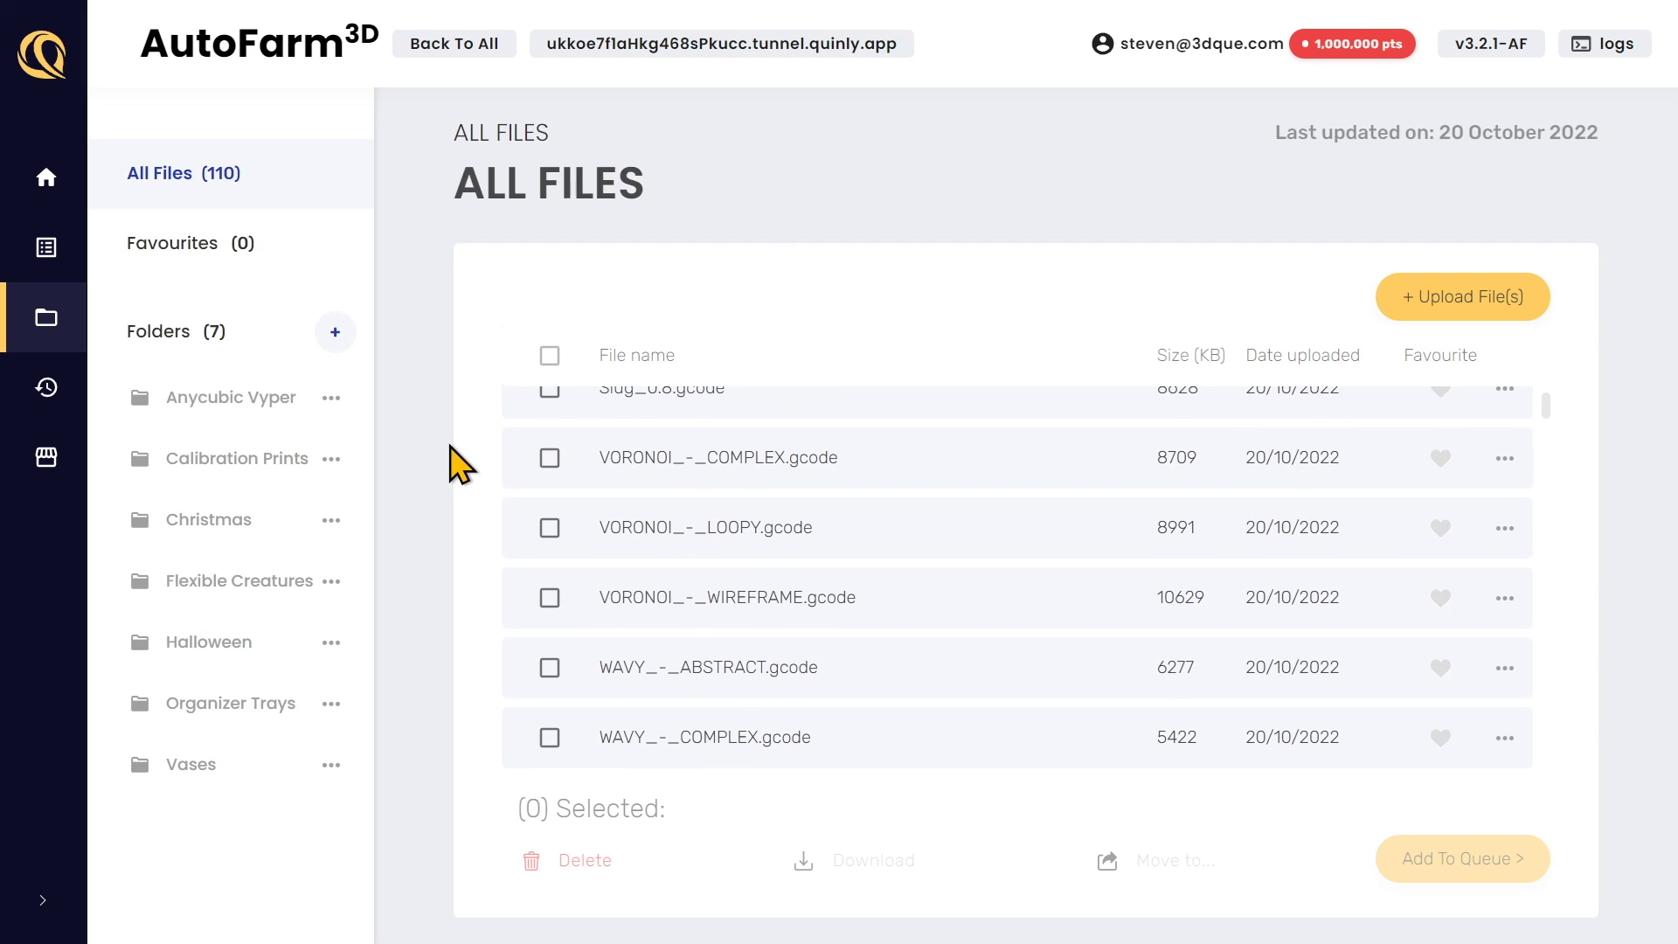
scroll(611, 464, "up", 15)
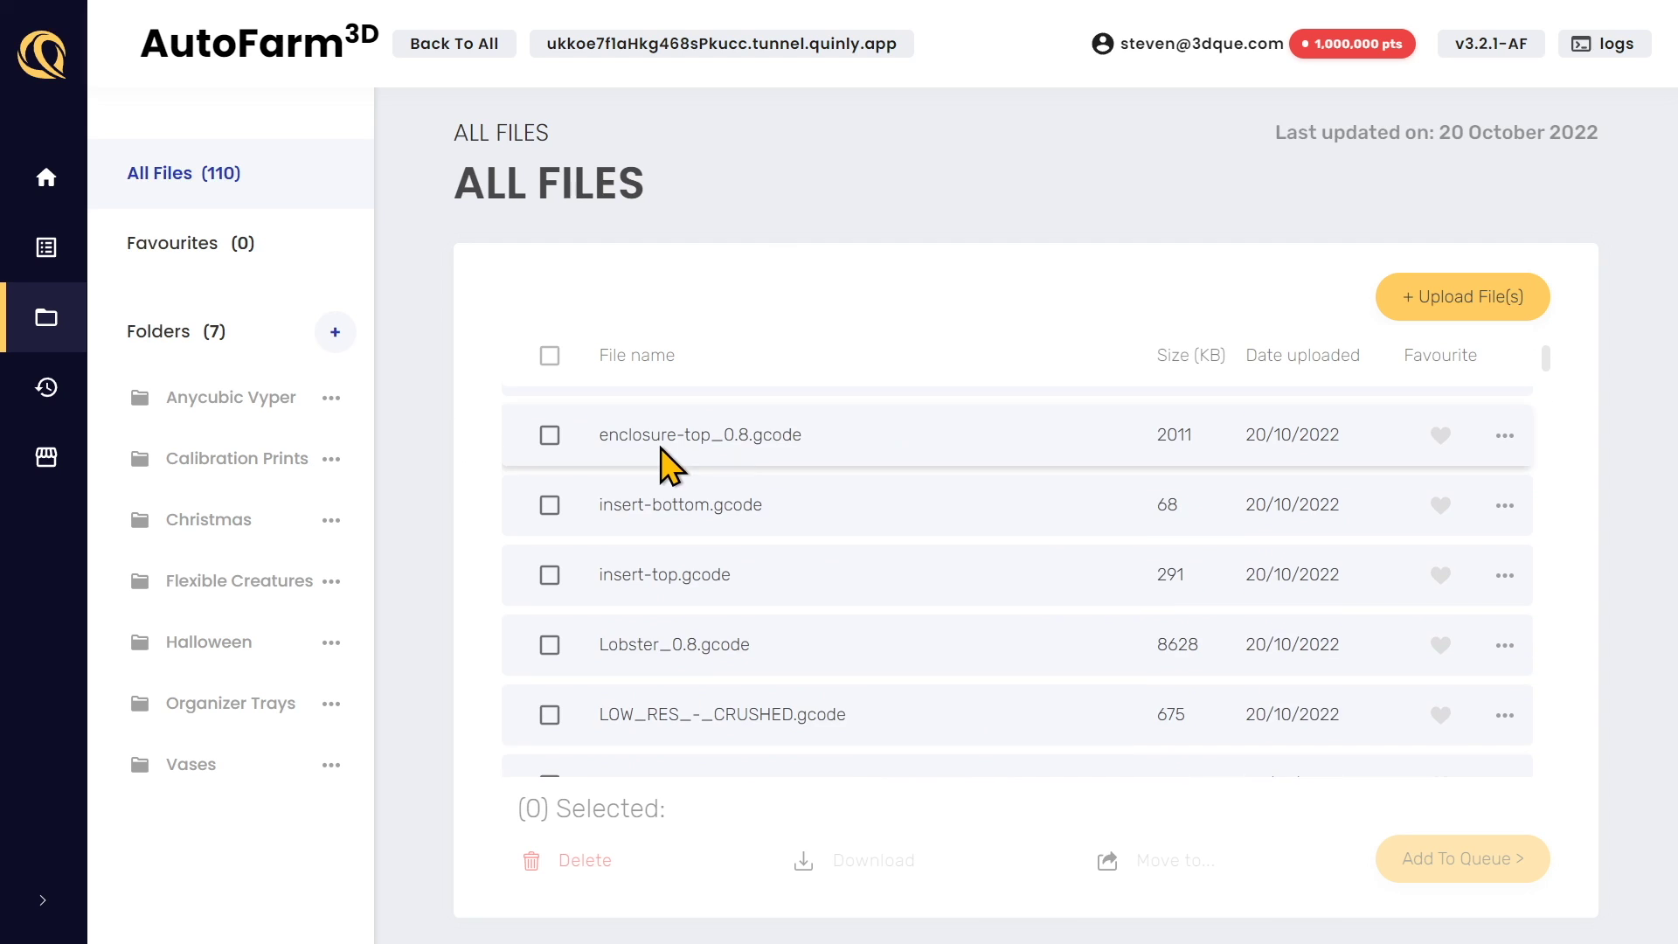
scroll(669, 464, "up", 3)
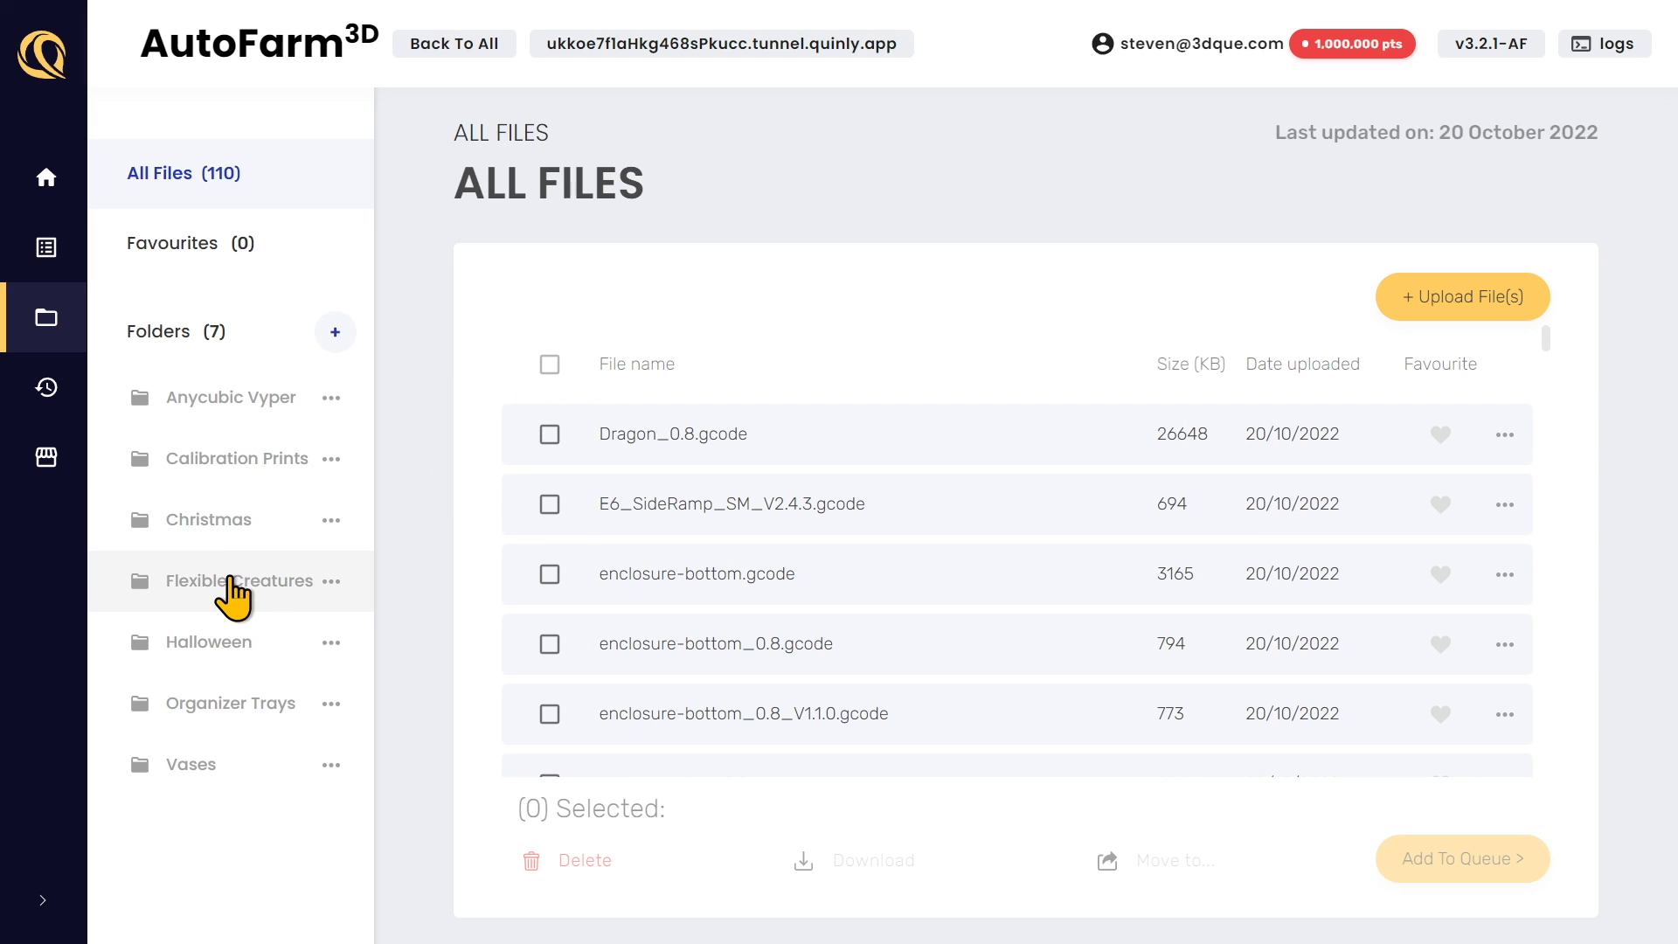
left_click(229, 578)
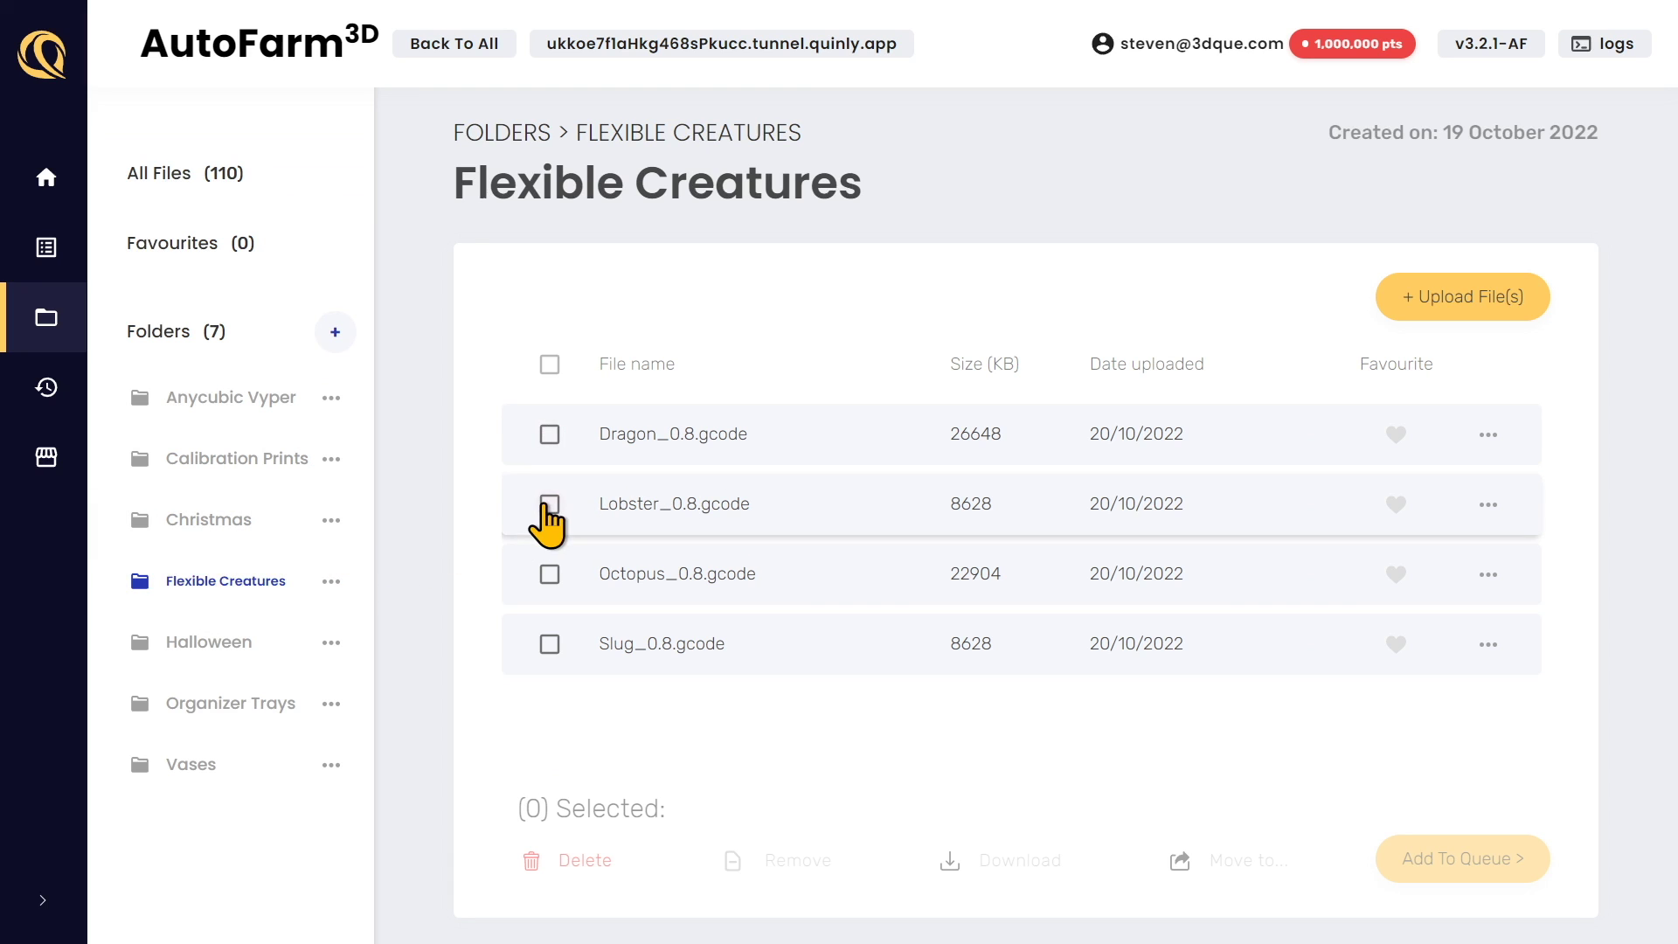
Select Lobster_0.8.gcode, Dragon_0.8.gcode and Octopus_0.8.gcode and open their queue settings
left_click(550, 504)
left_click(550, 434)
left_click(550, 574)
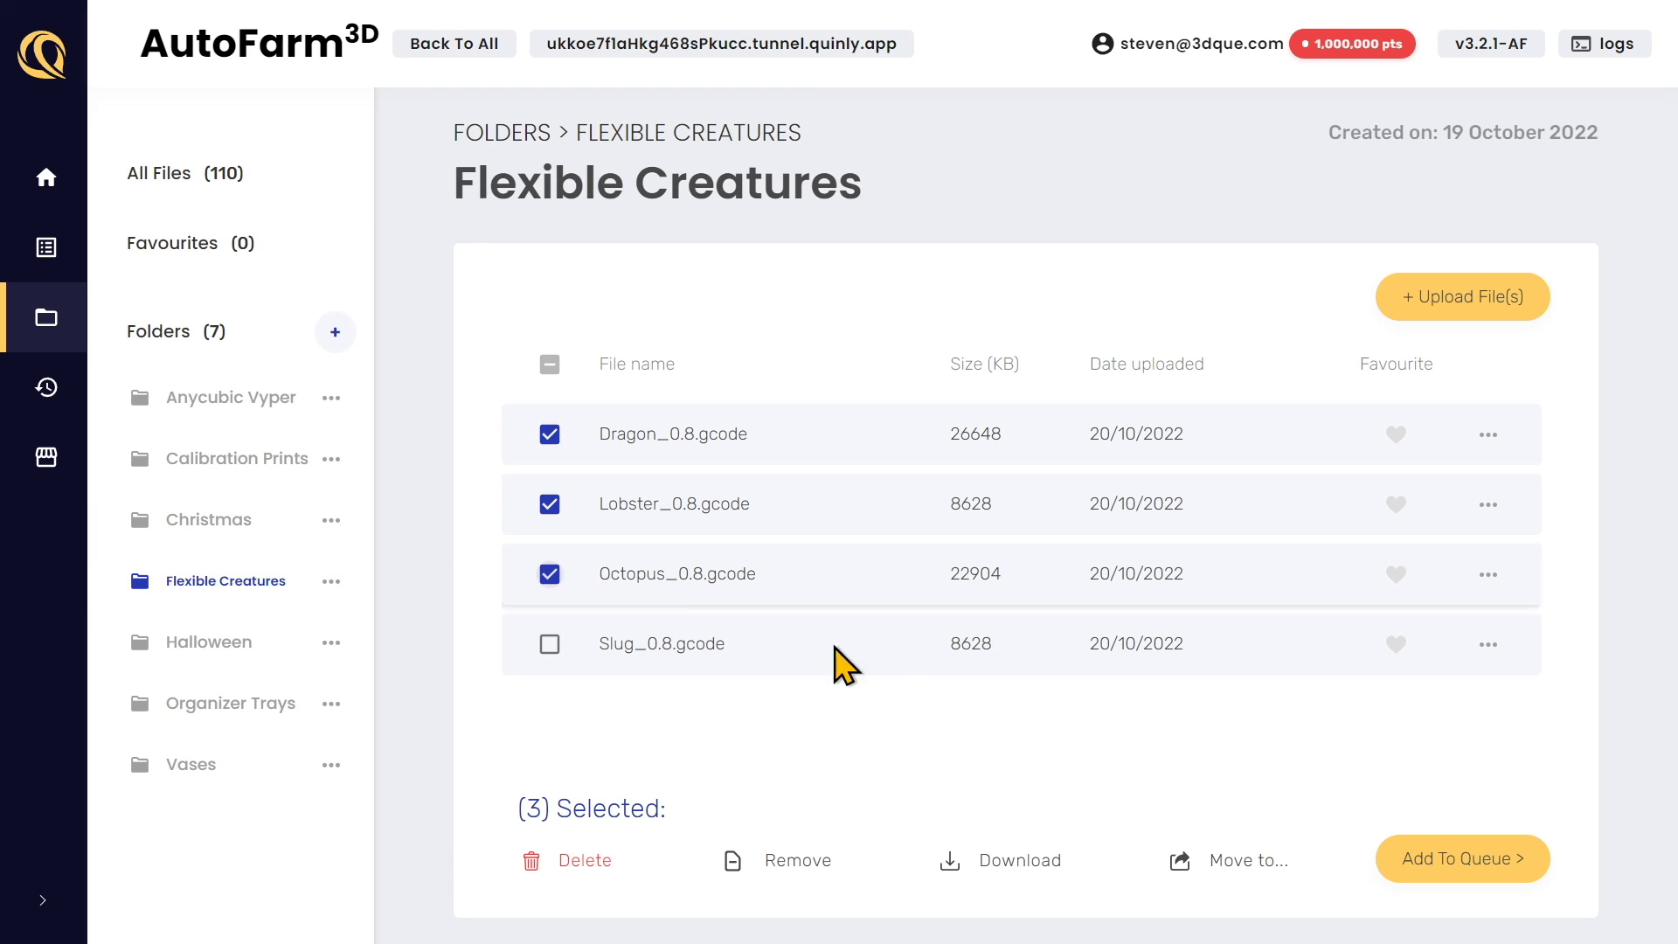
left_click(1465, 861)
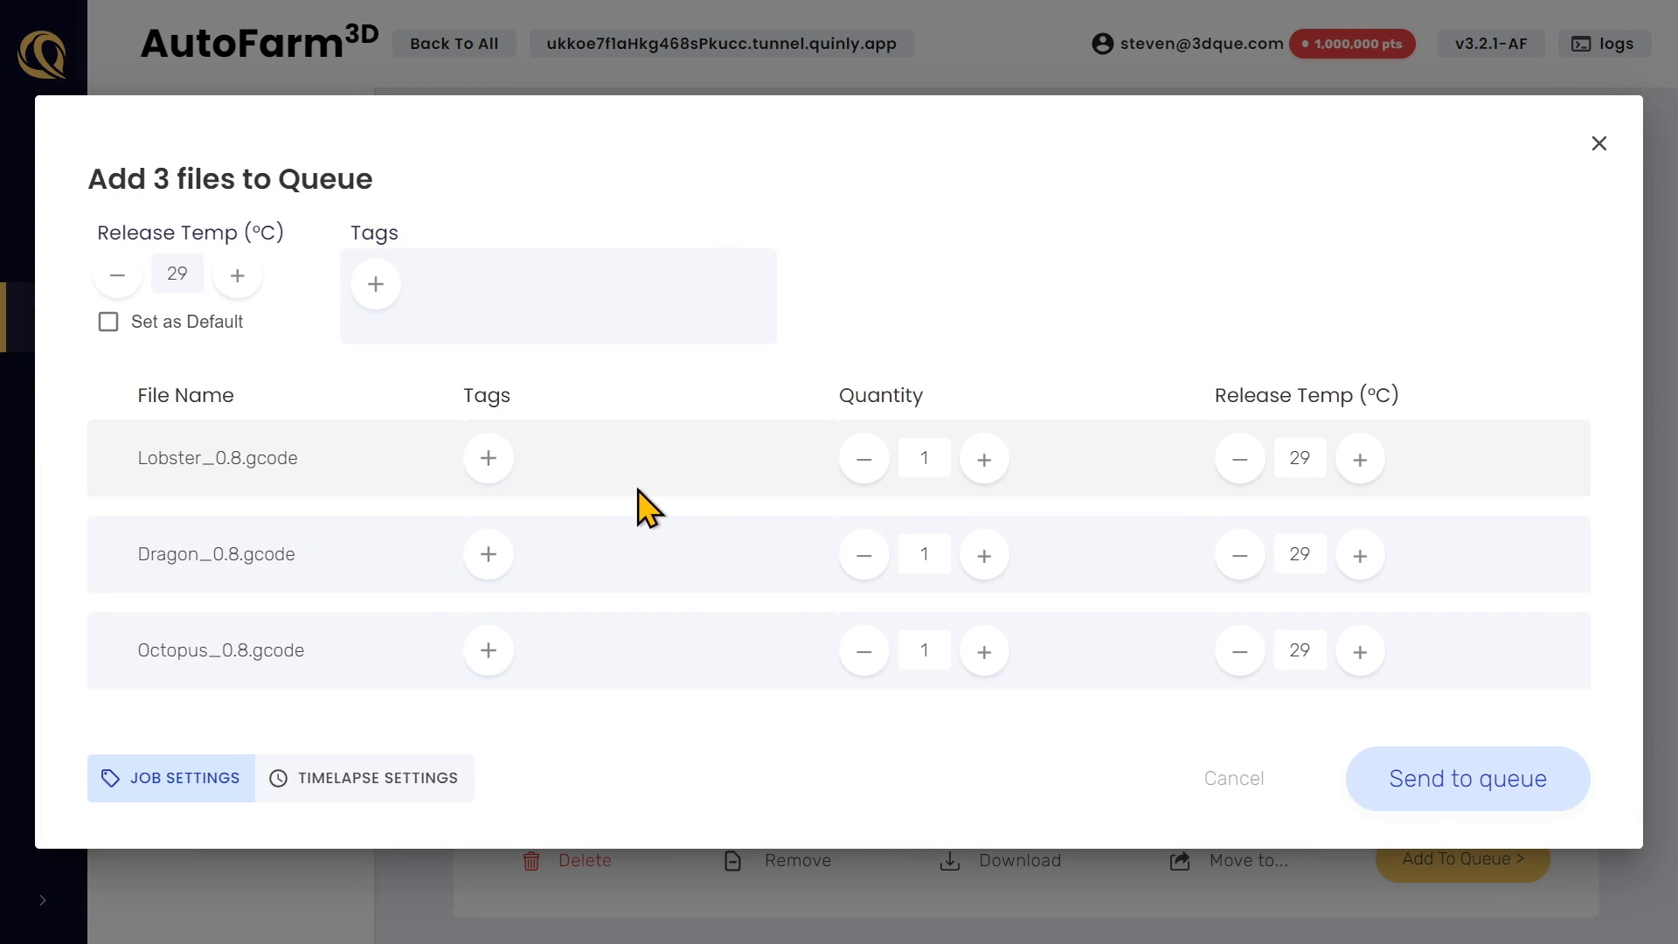
Look through the available tags and apply the Production tag to all three files at once
left_click(376, 285)
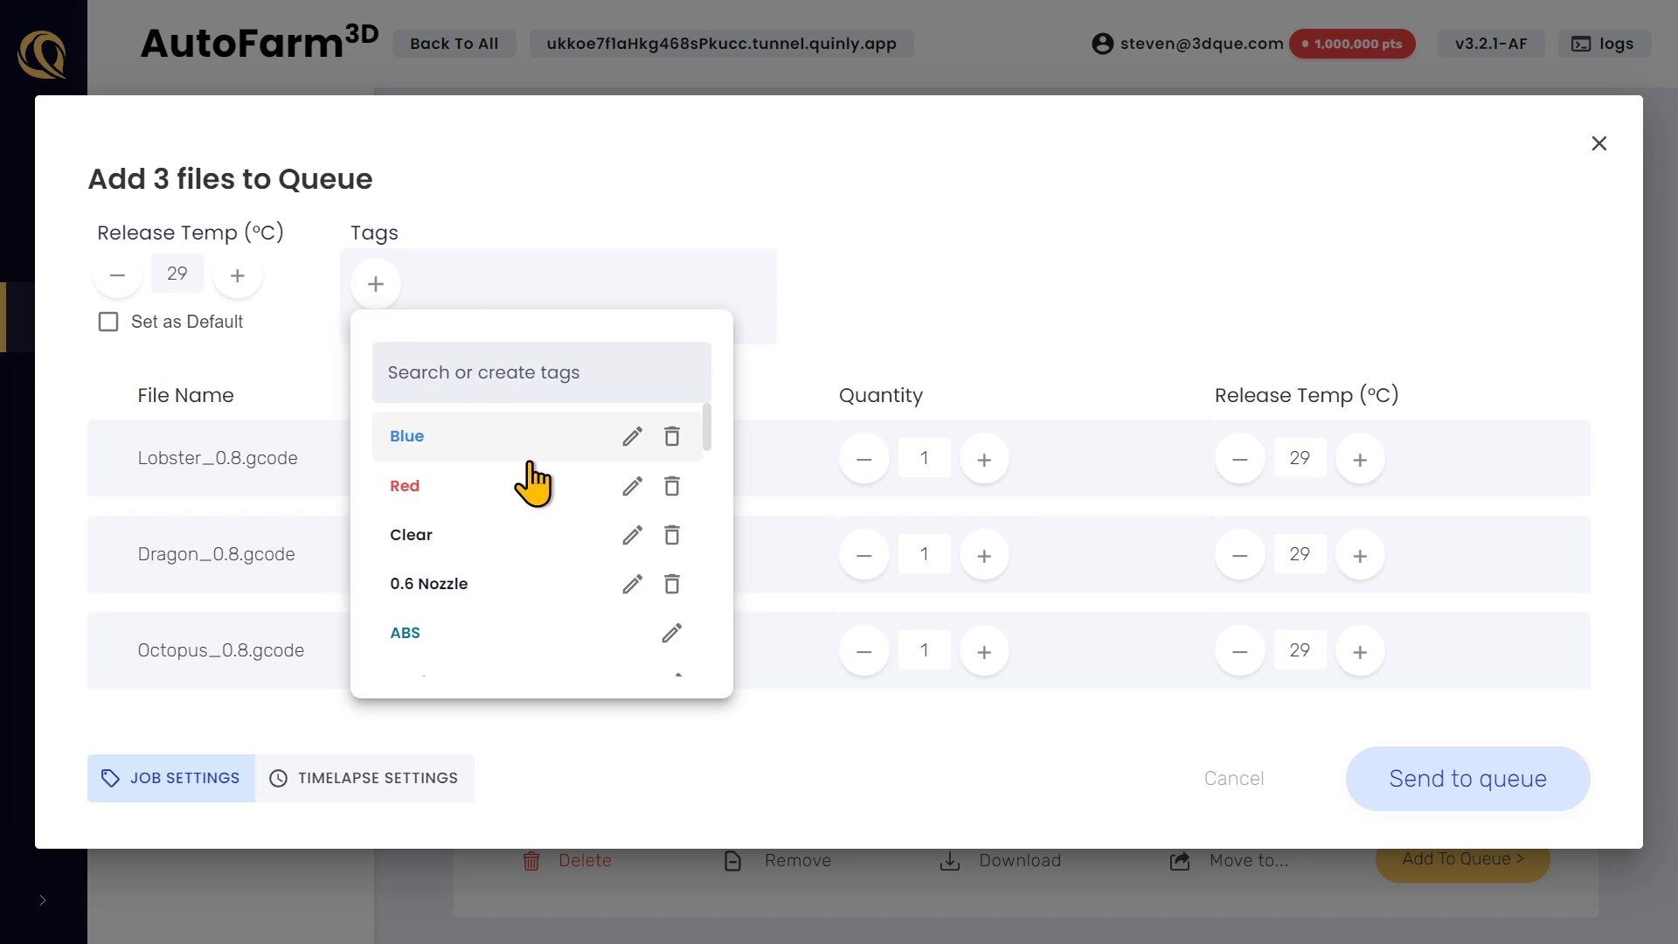
scroll(577, 494, "down", 1)
scroll(585, 493, "down", 10)
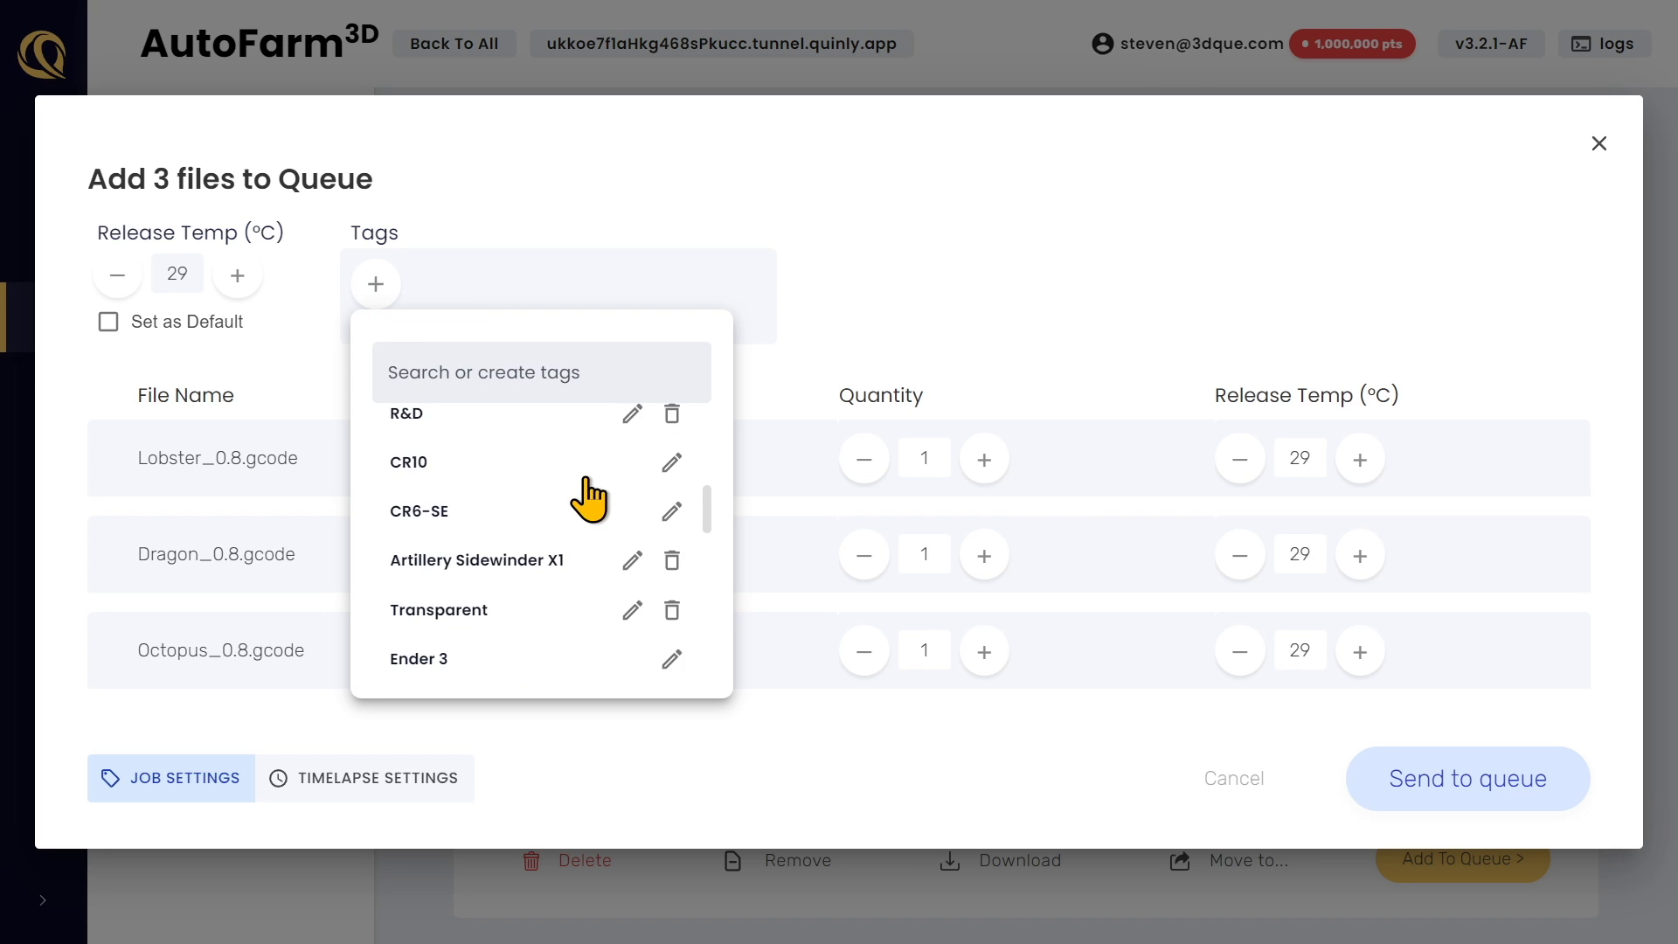
scroll(588, 497, "down", 8)
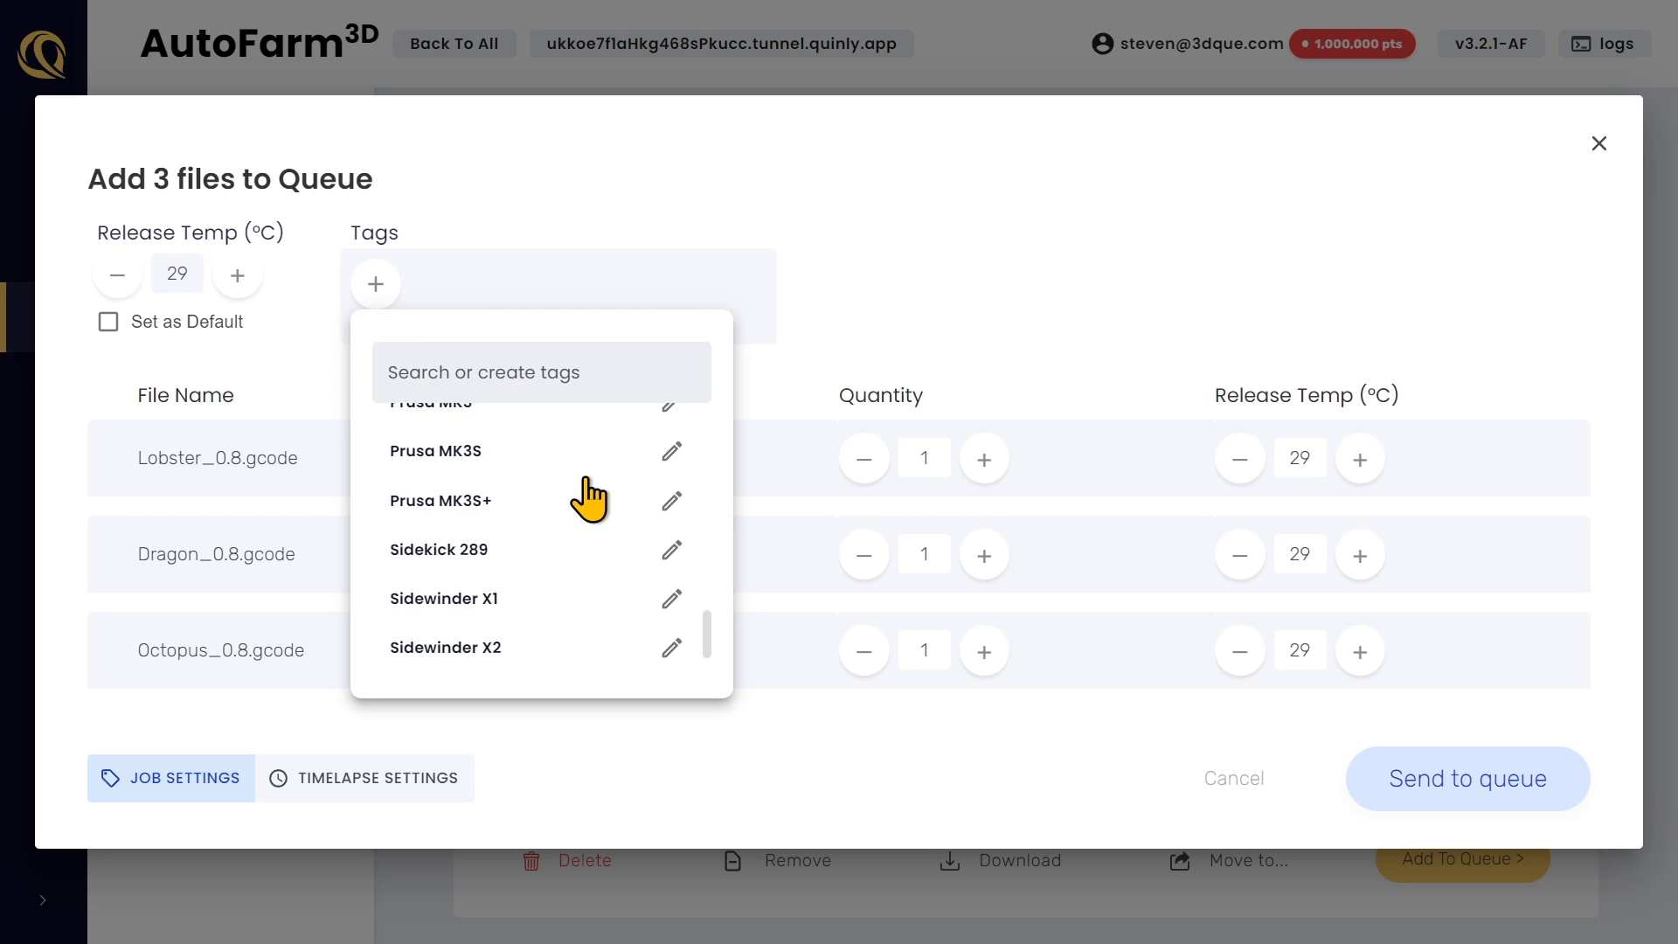
scroll(589, 496, "up", 18)
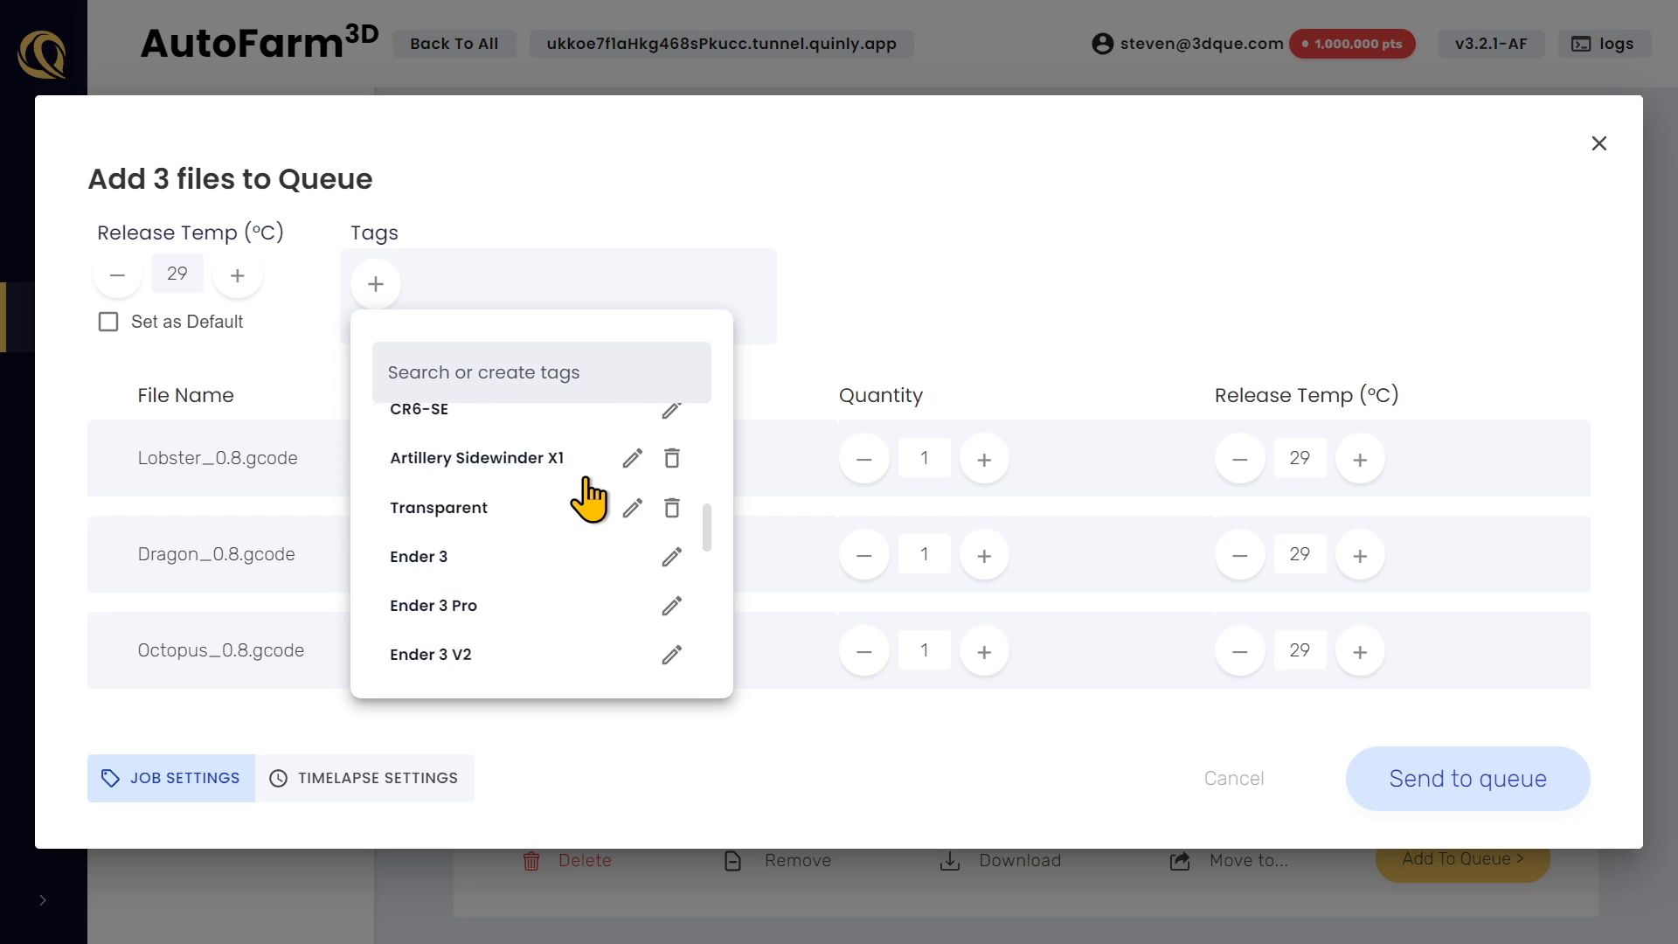
scroll(590, 483, "up", 1)
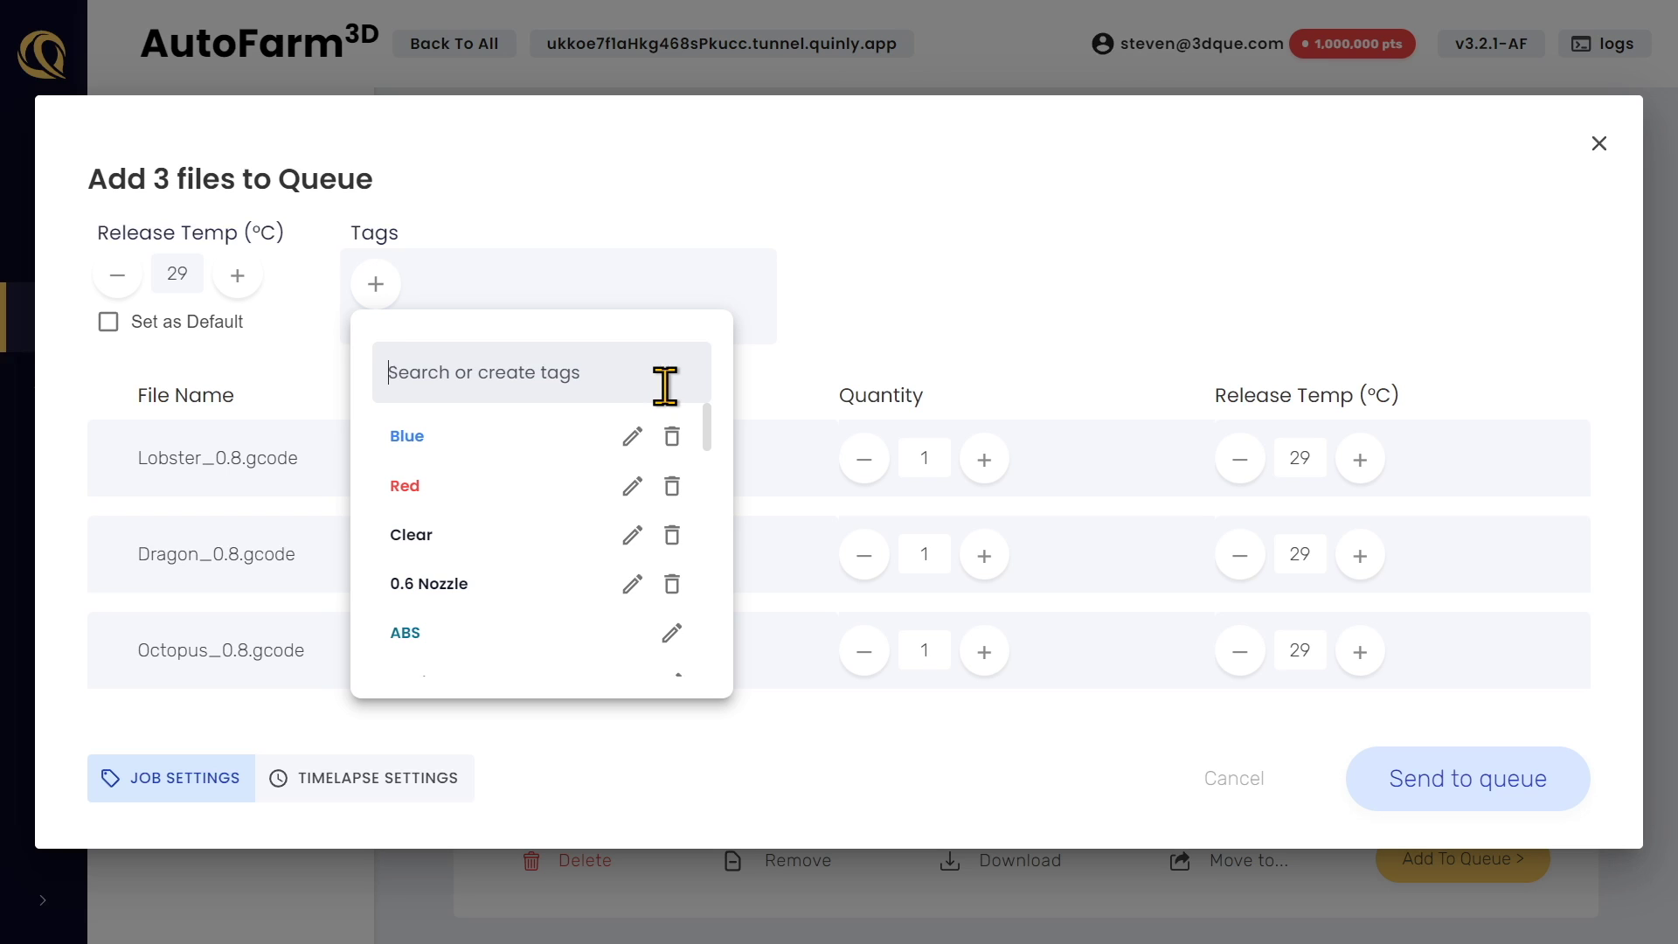
type("Produc")
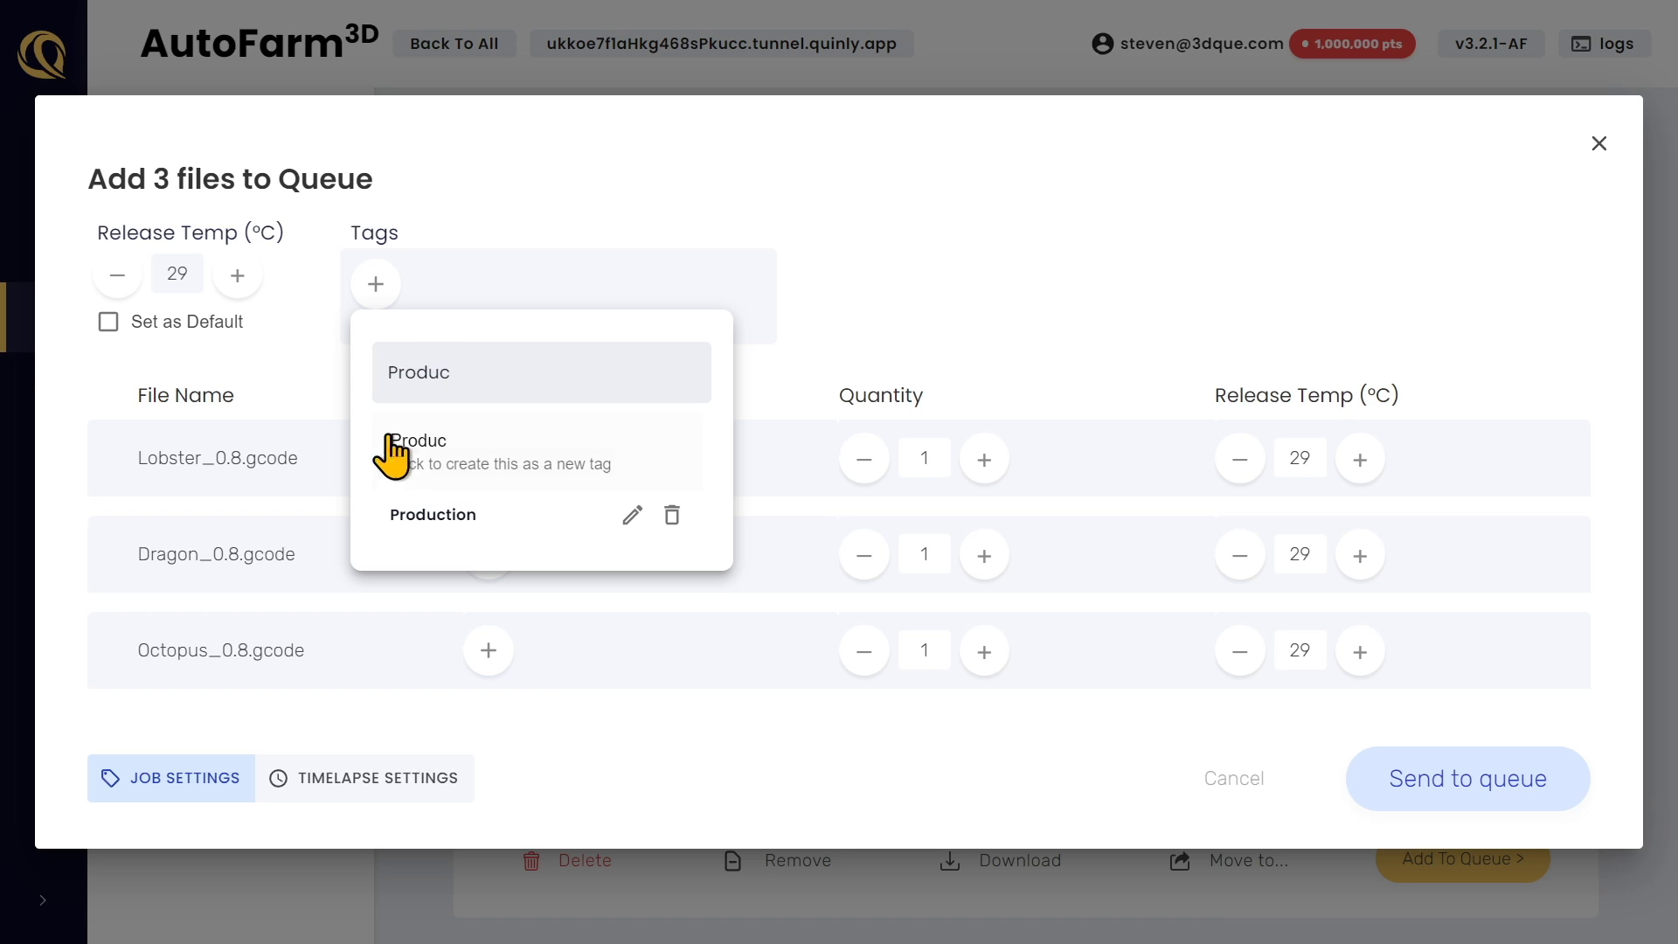
left_click(437, 516)
left_click(900, 387)
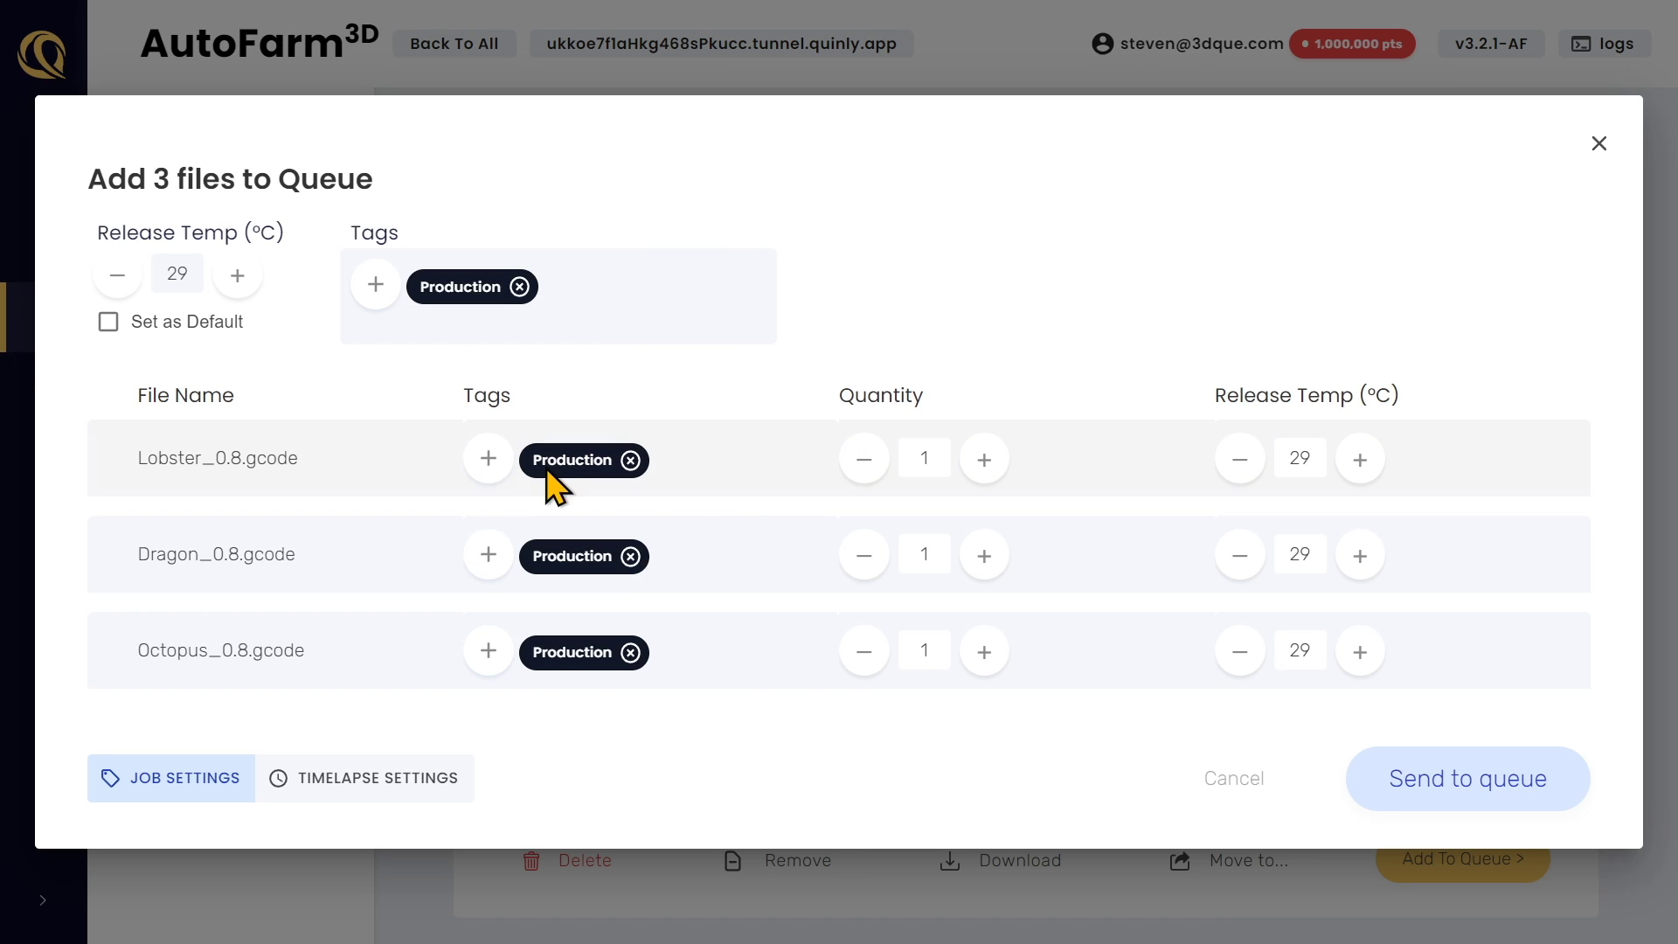
Add individual colour tags to the files: Red for Lobster, Blue for Dragon and Black for Octopus
left_click(488, 458)
left_click(536, 700)
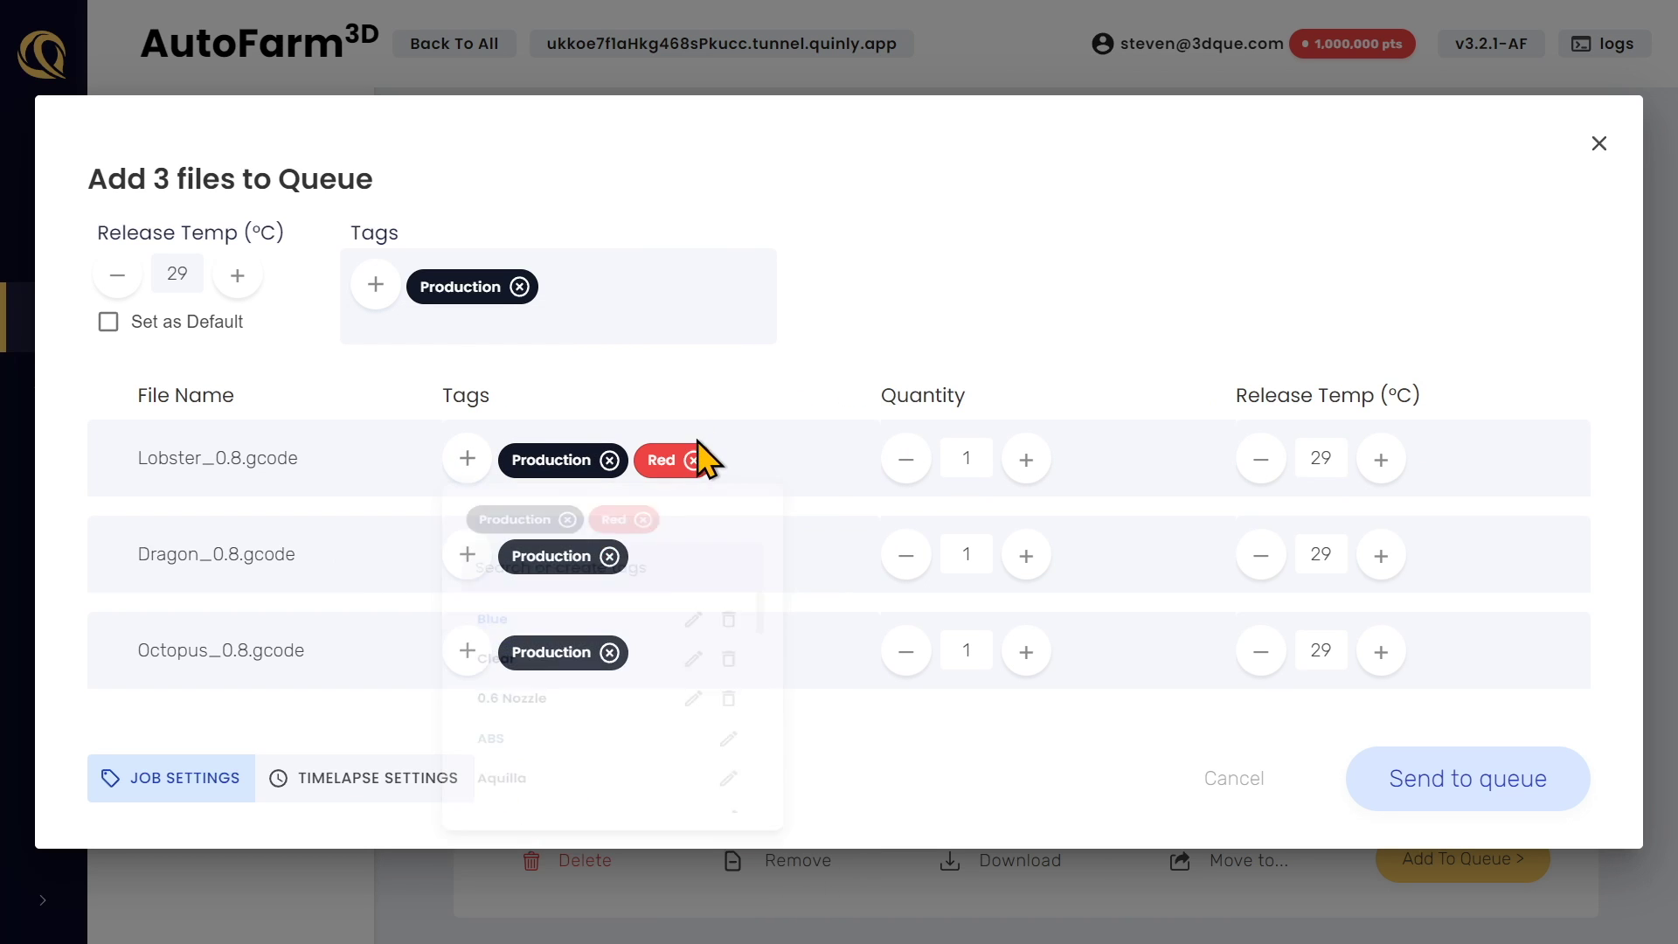
left_click(489, 559)
left_click(507, 669)
left_click(831, 461)
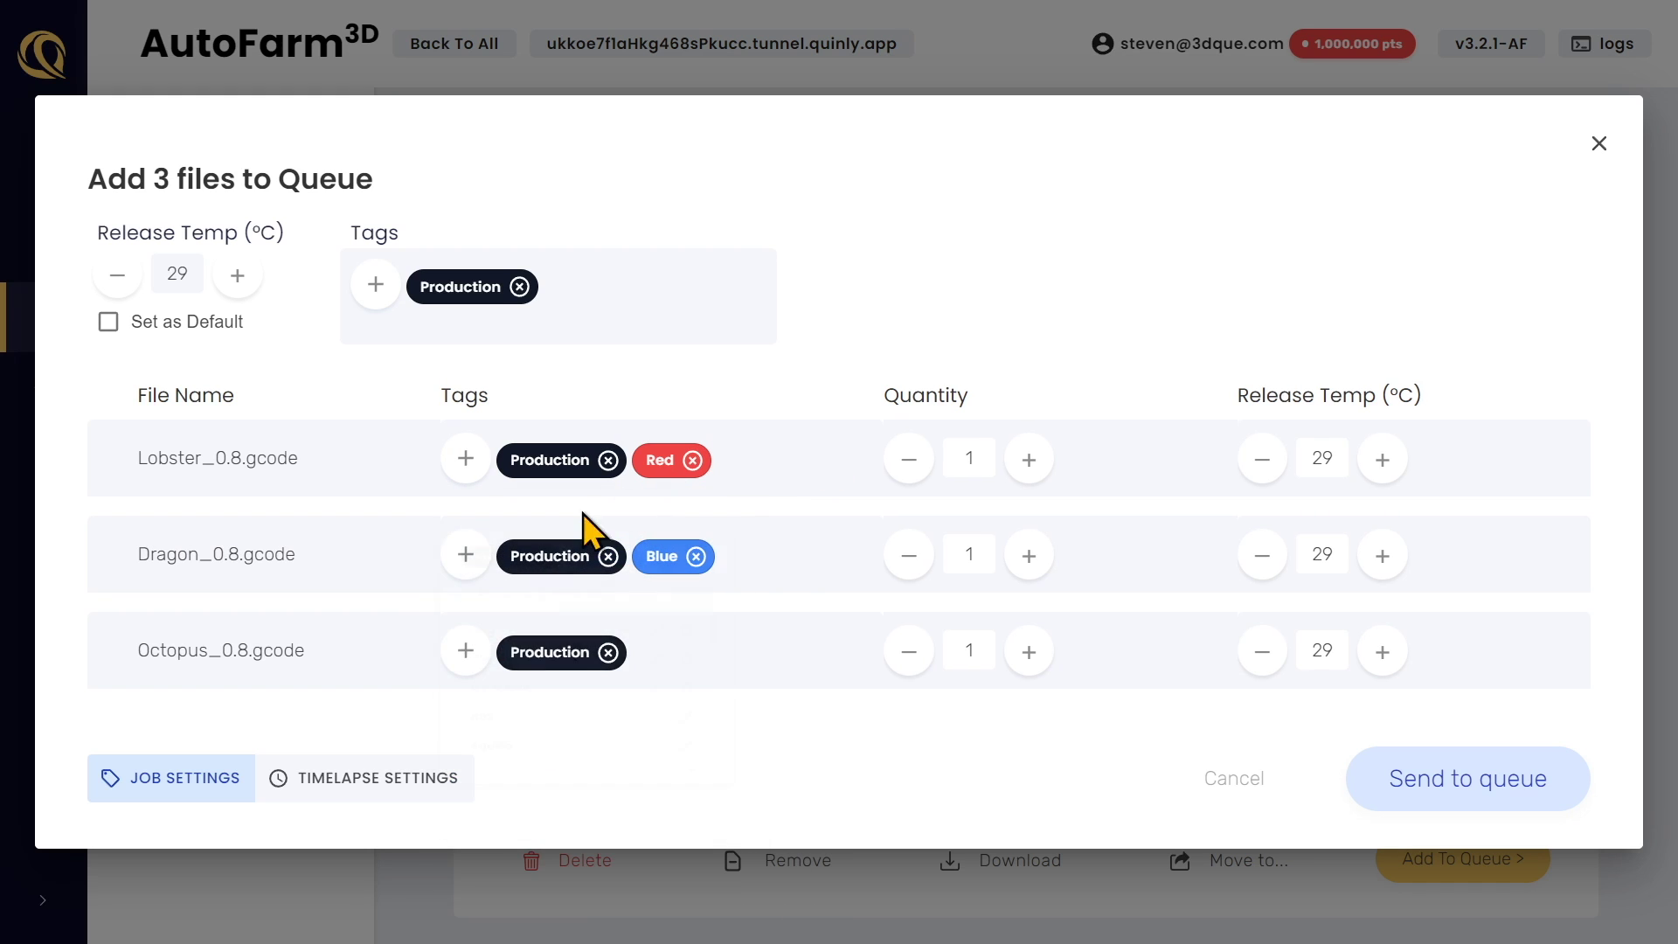
left_click(463, 652)
type("Black")
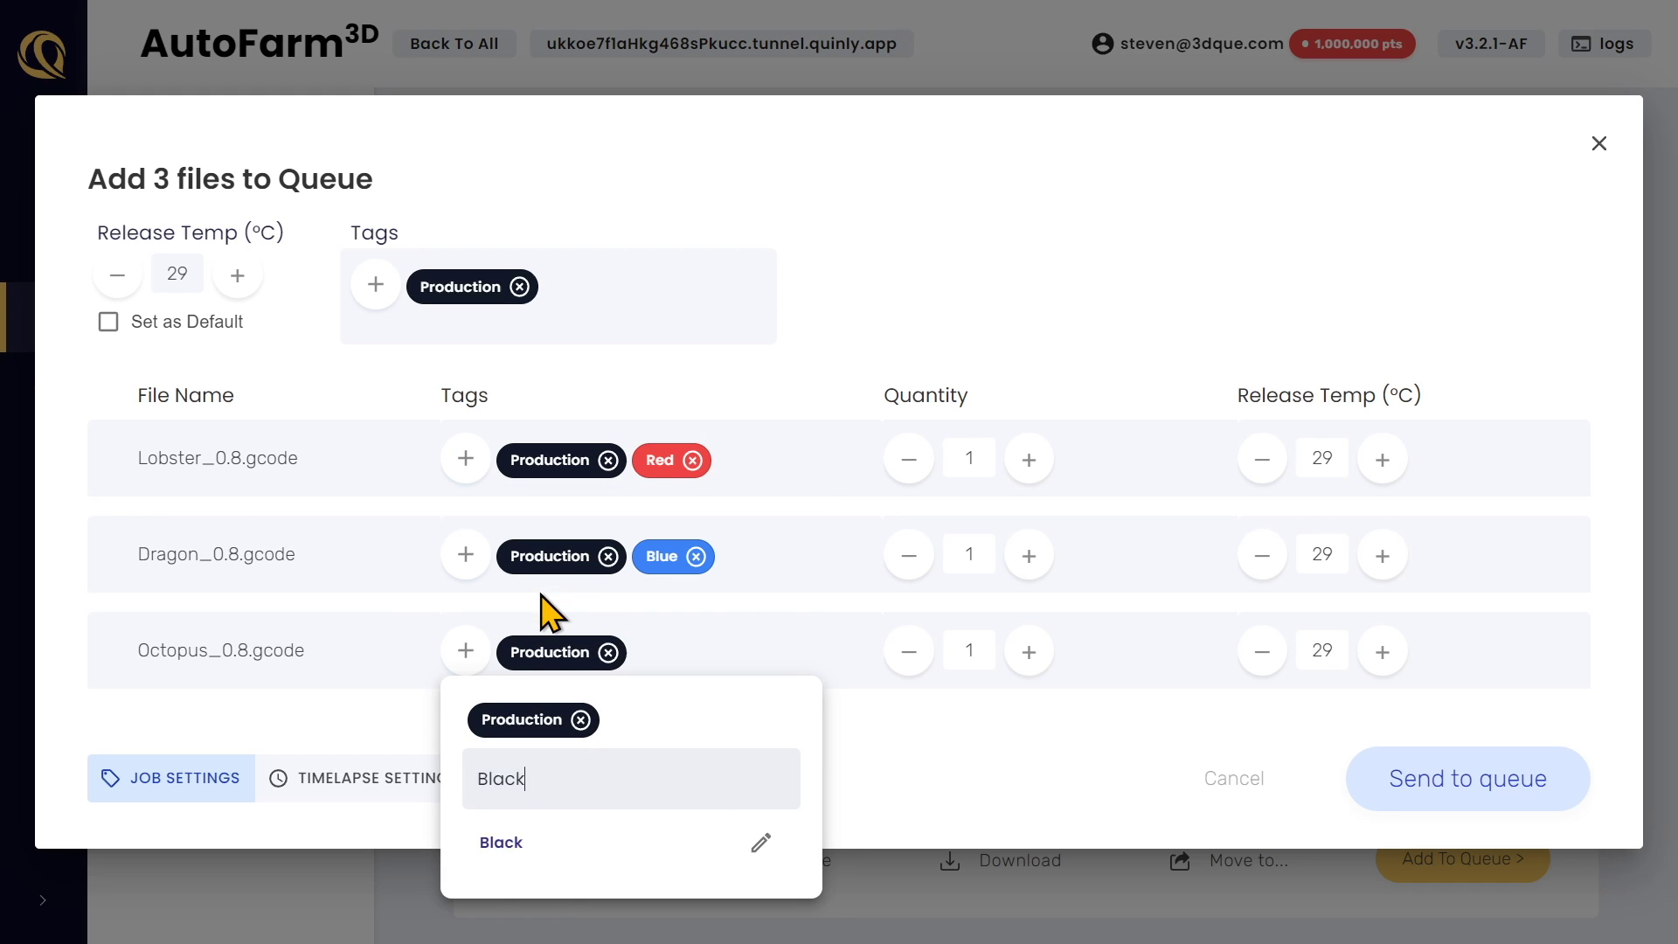
left_click(554, 843)
left_click(955, 749)
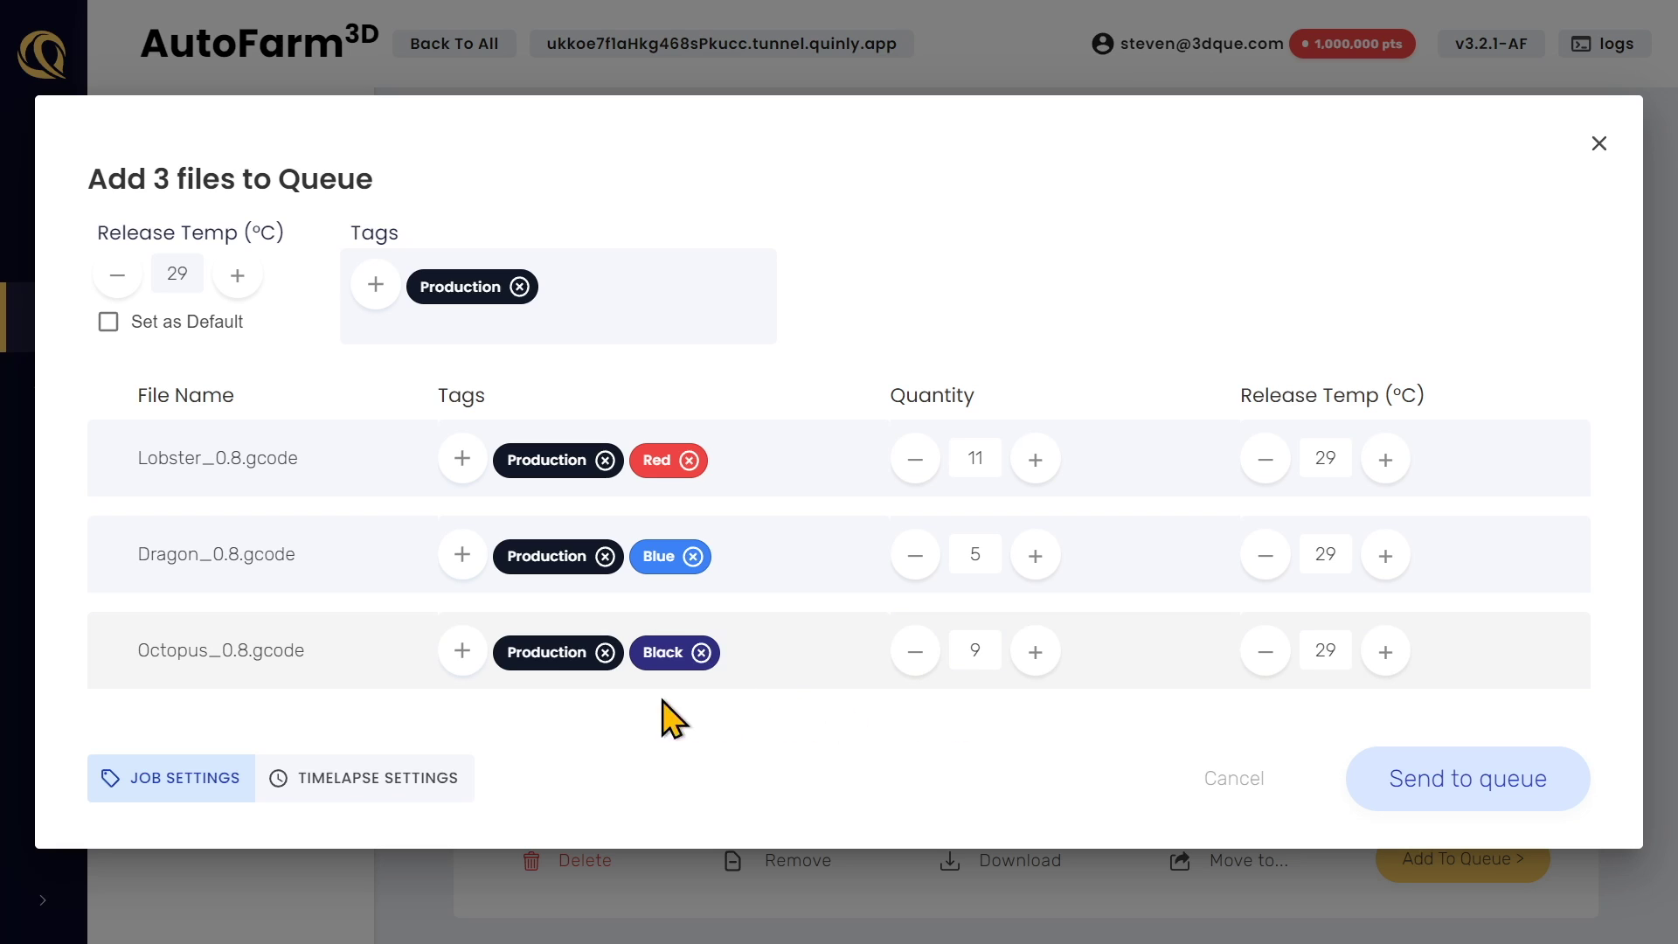
Enable the timelapse for Octopus_0.8.gcode and return to the job settings
left_click(334, 777)
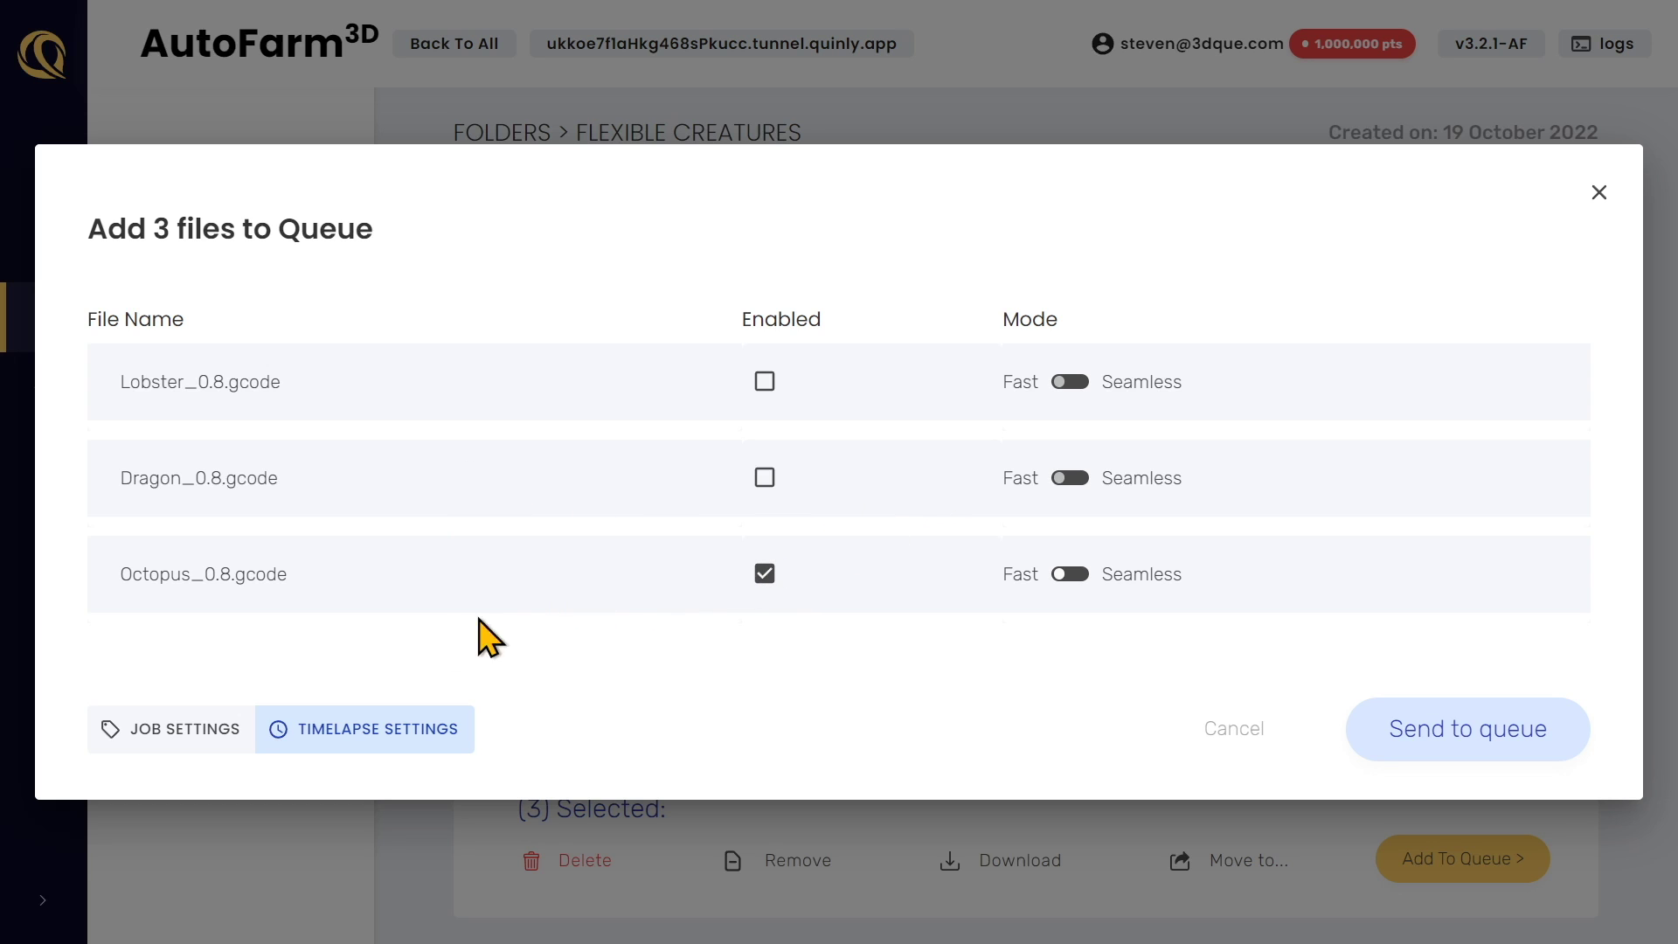
left_click(230, 731)
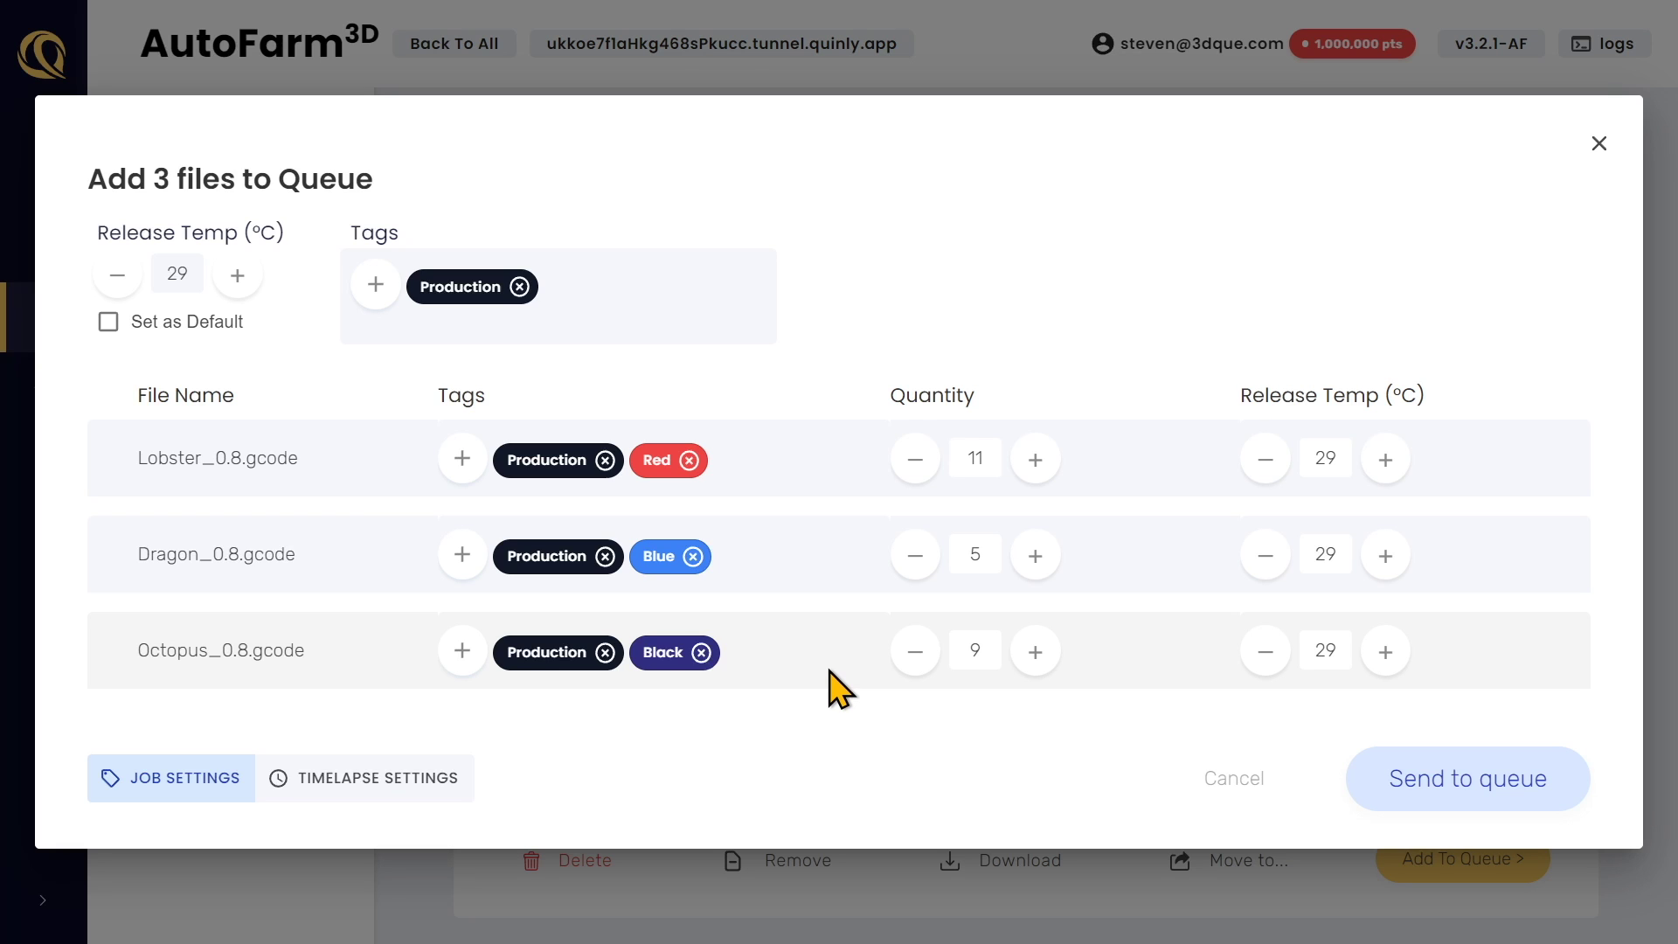
Send the three tagged creature files to the queue and open the home page
left_click(1422, 797)
left_click(1599, 192)
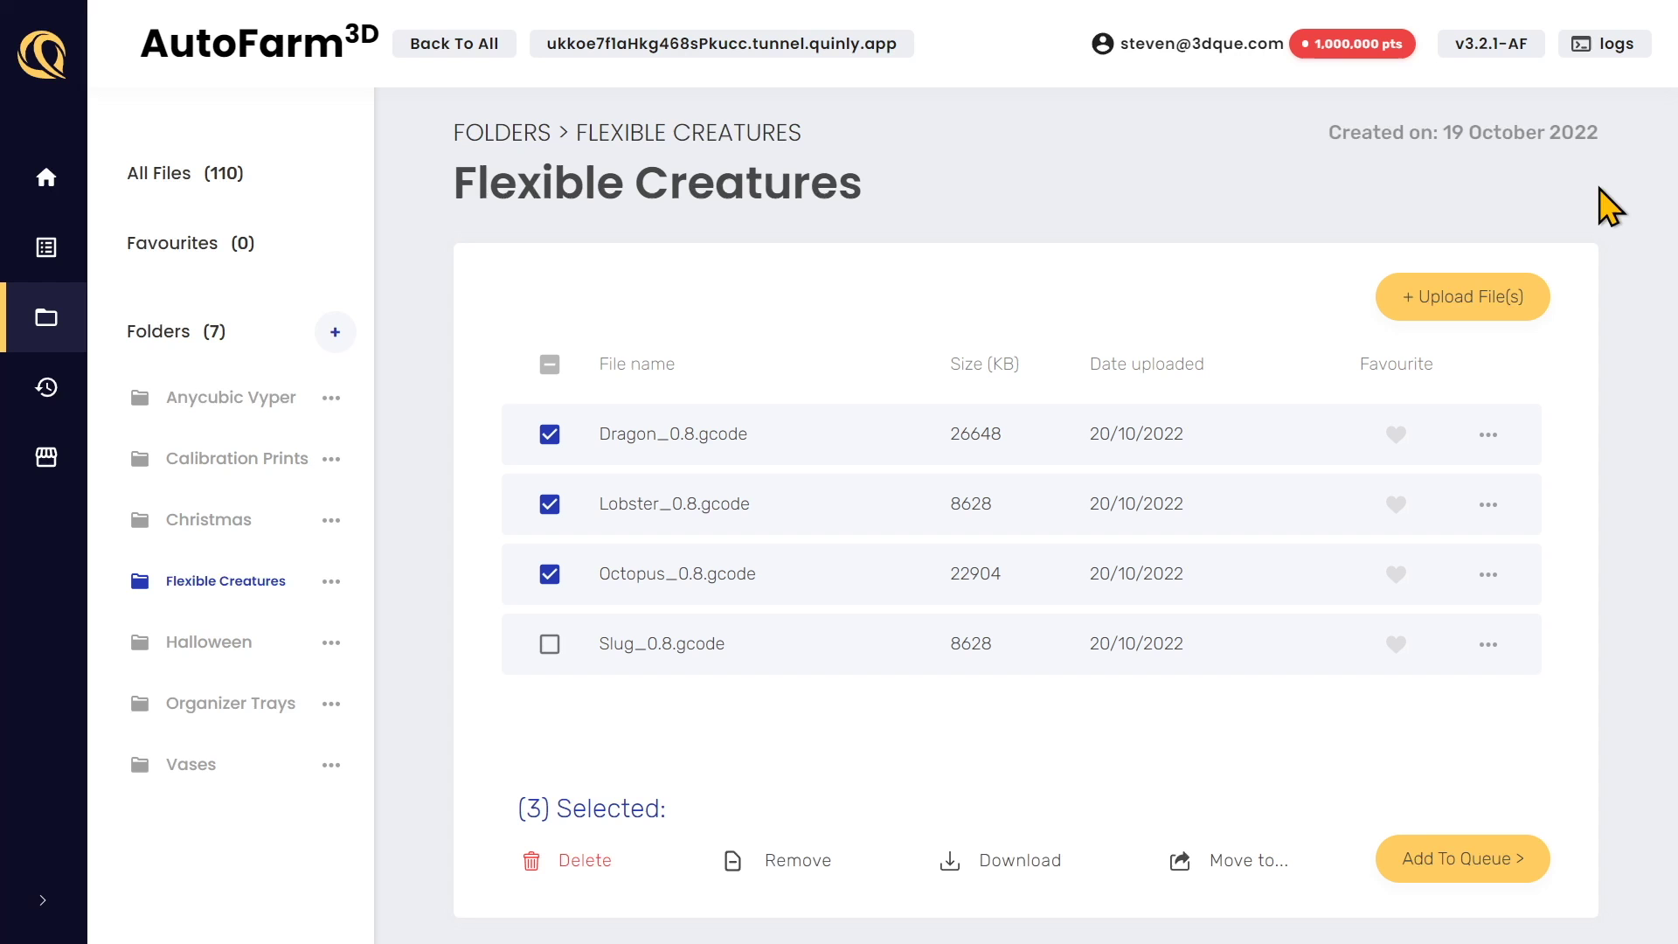
left_click(46, 179)
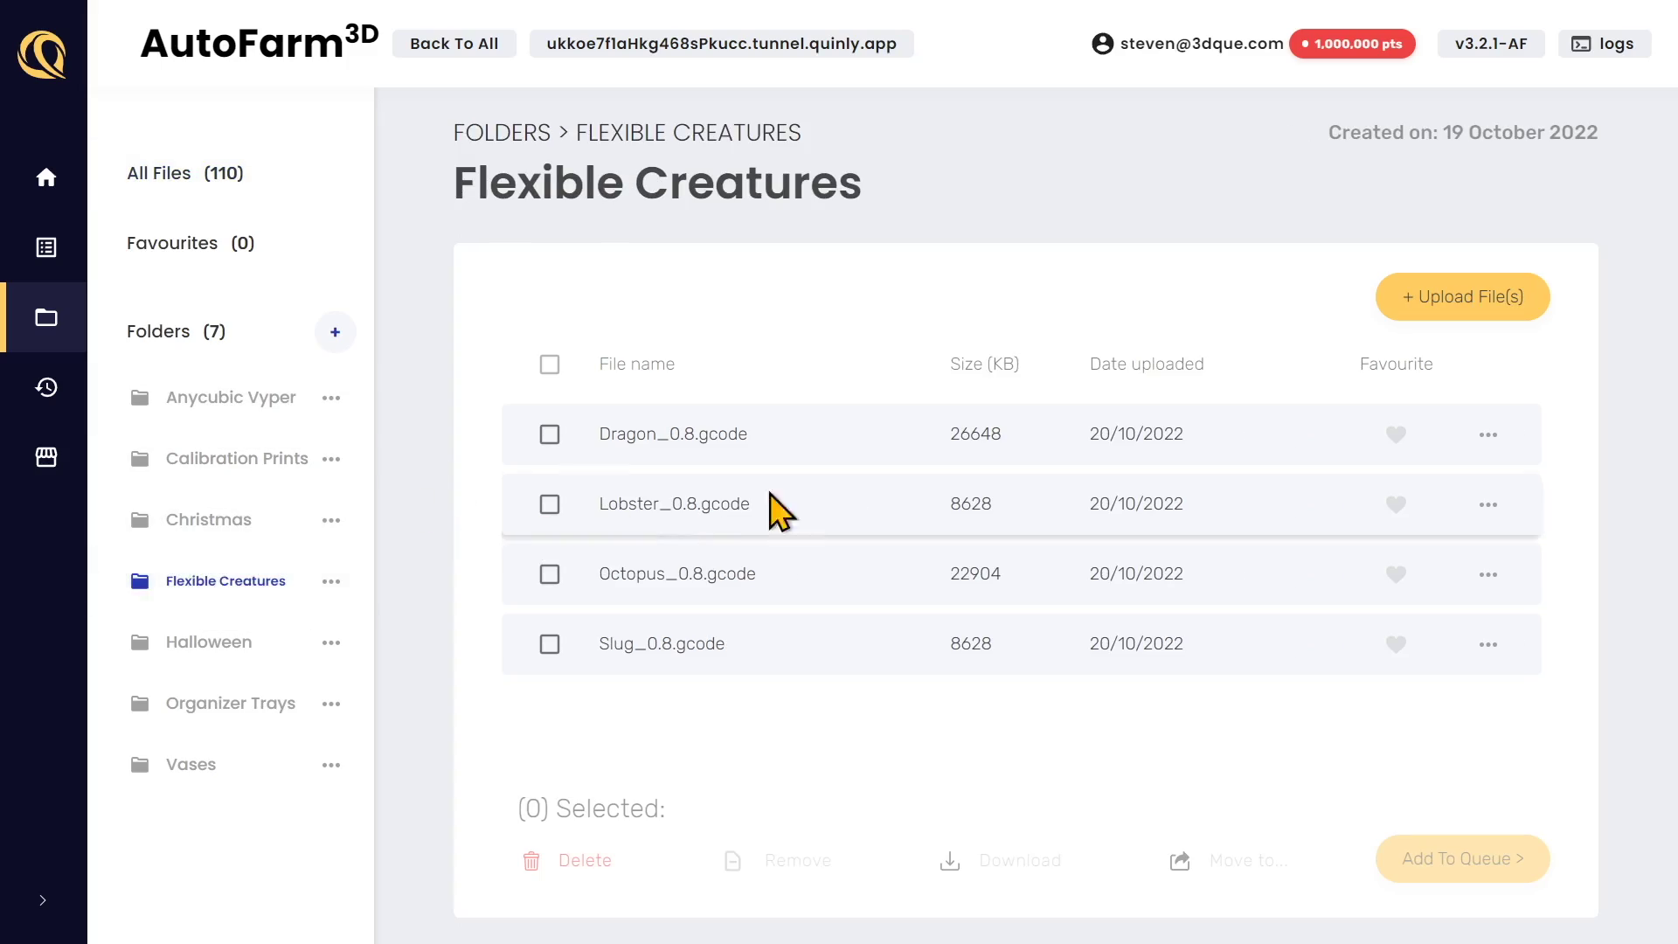
Select the Lobster, Dragon and Octopus files in the Flexible Creatures folder again and open their queue settings
left_click(550, 504)
left_click(550, 434)
left_click(550, 574)
left_click(1446, 852)
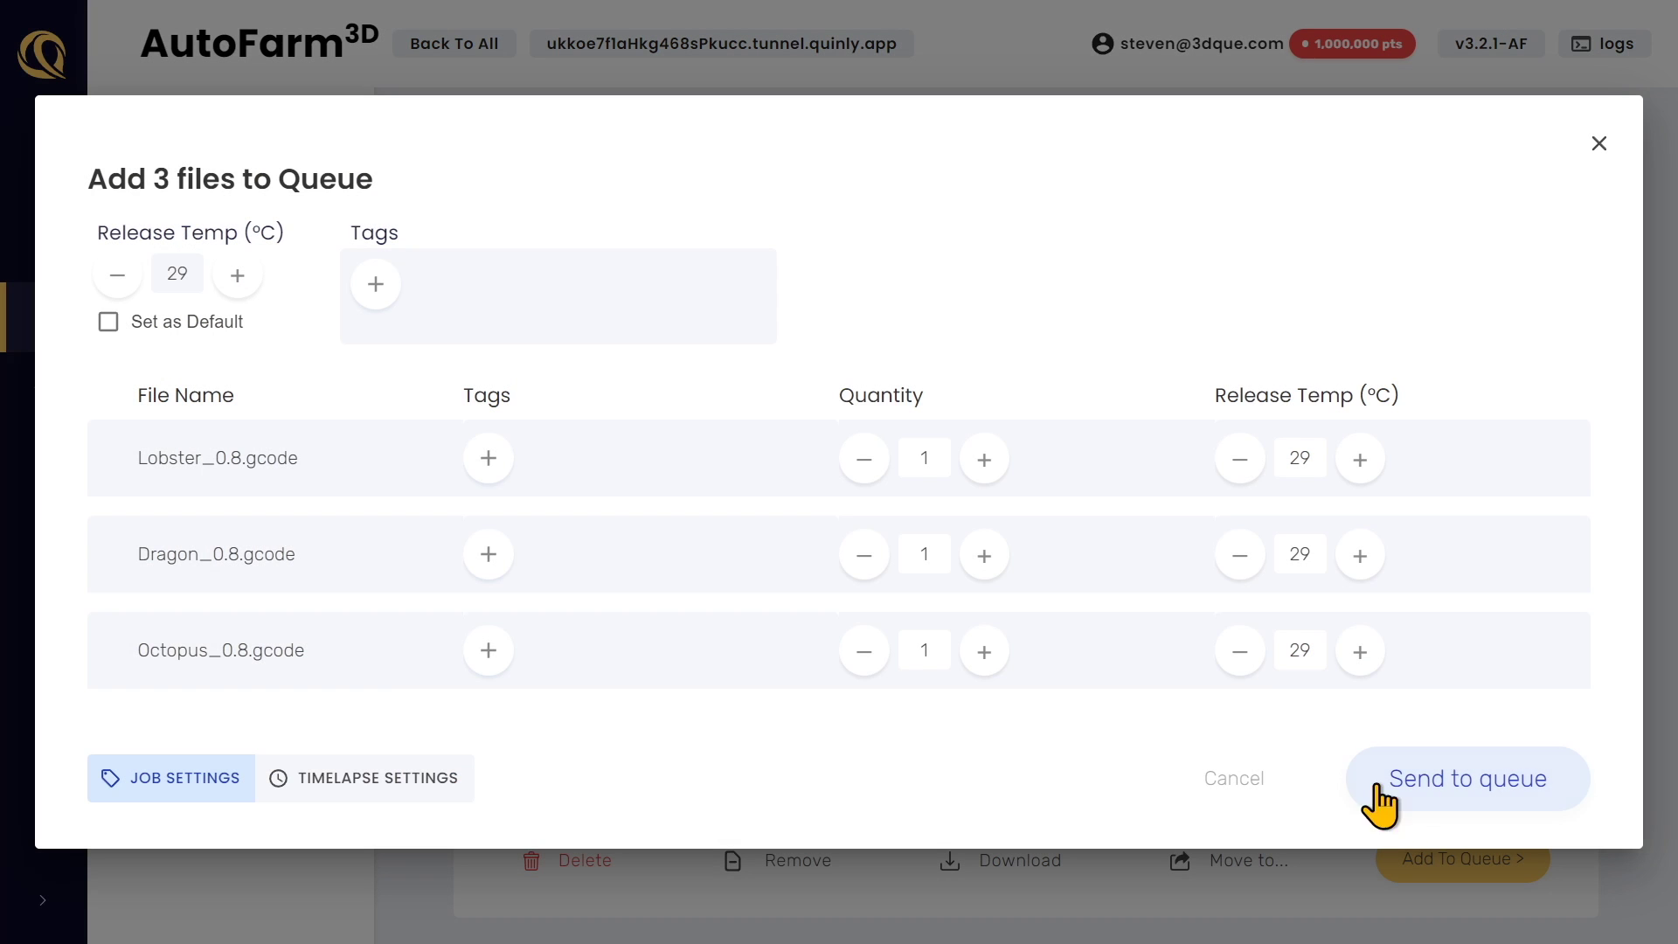
Apply the Production tag to all three files, adding Red to Lobster_0.8.gcode and Blue to Dragon_0.8.gcode
left_click(376, 284)
left_click(489, 458)
left_click(465, 554)
left_click(516, 682)
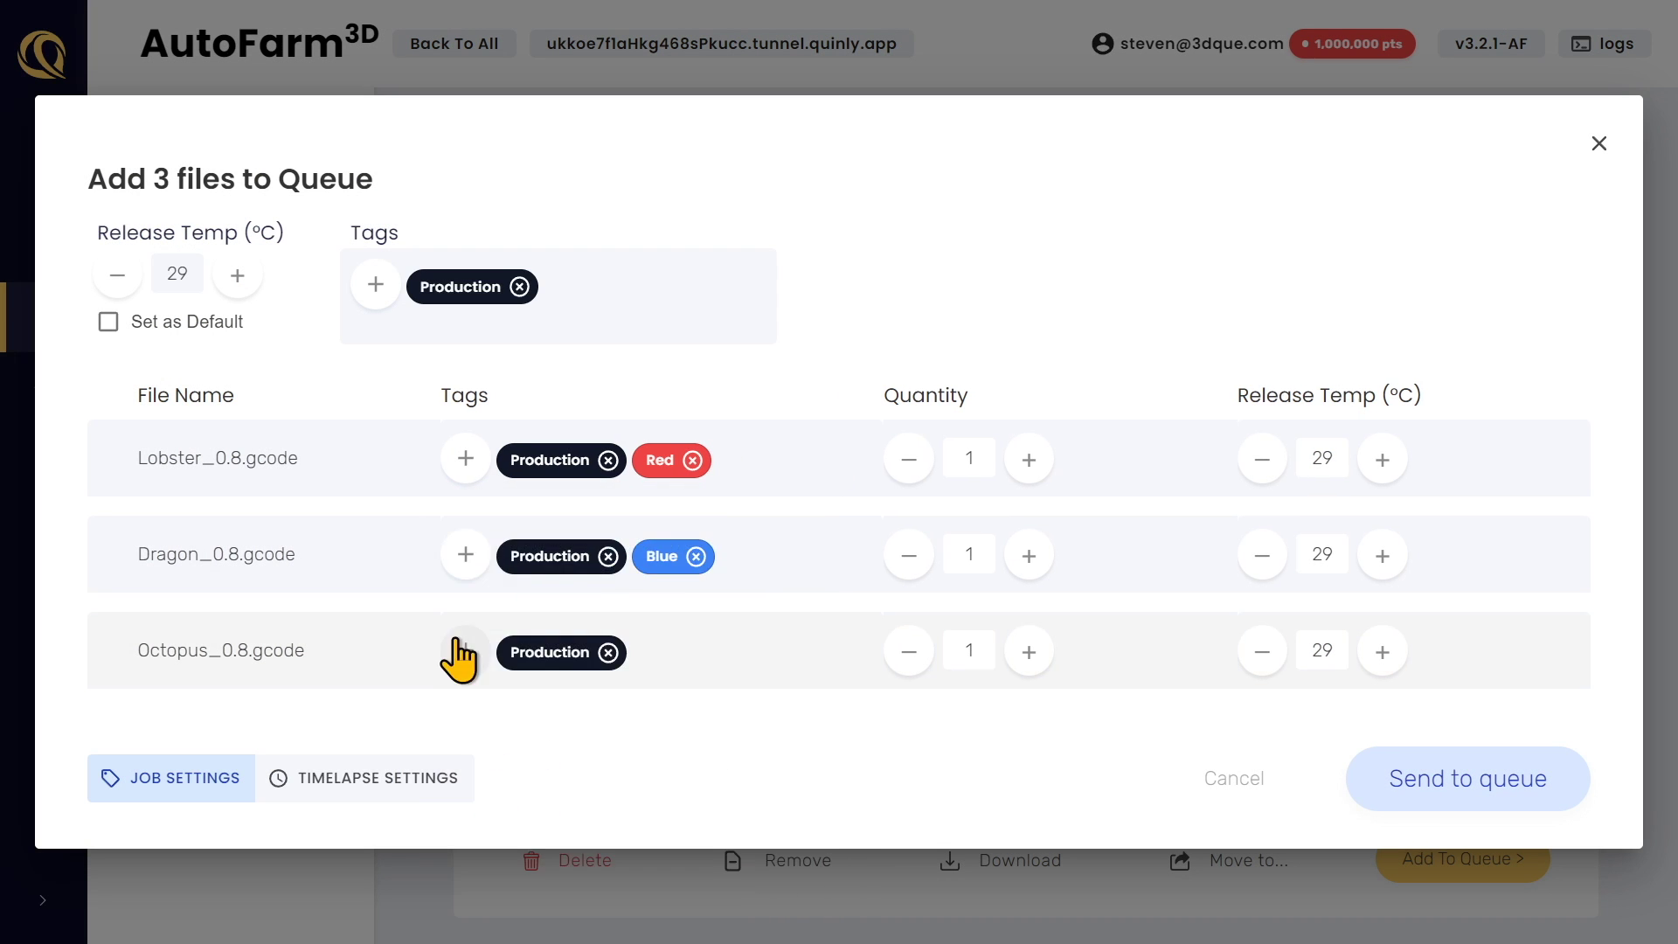
Tag Octopus_0.8.gcode Black and send the files to the queue with quantities of 11 Lobster, 5 Dragon and 9 Octopus
left_click(463, 651)
type("Black")
key("Return")
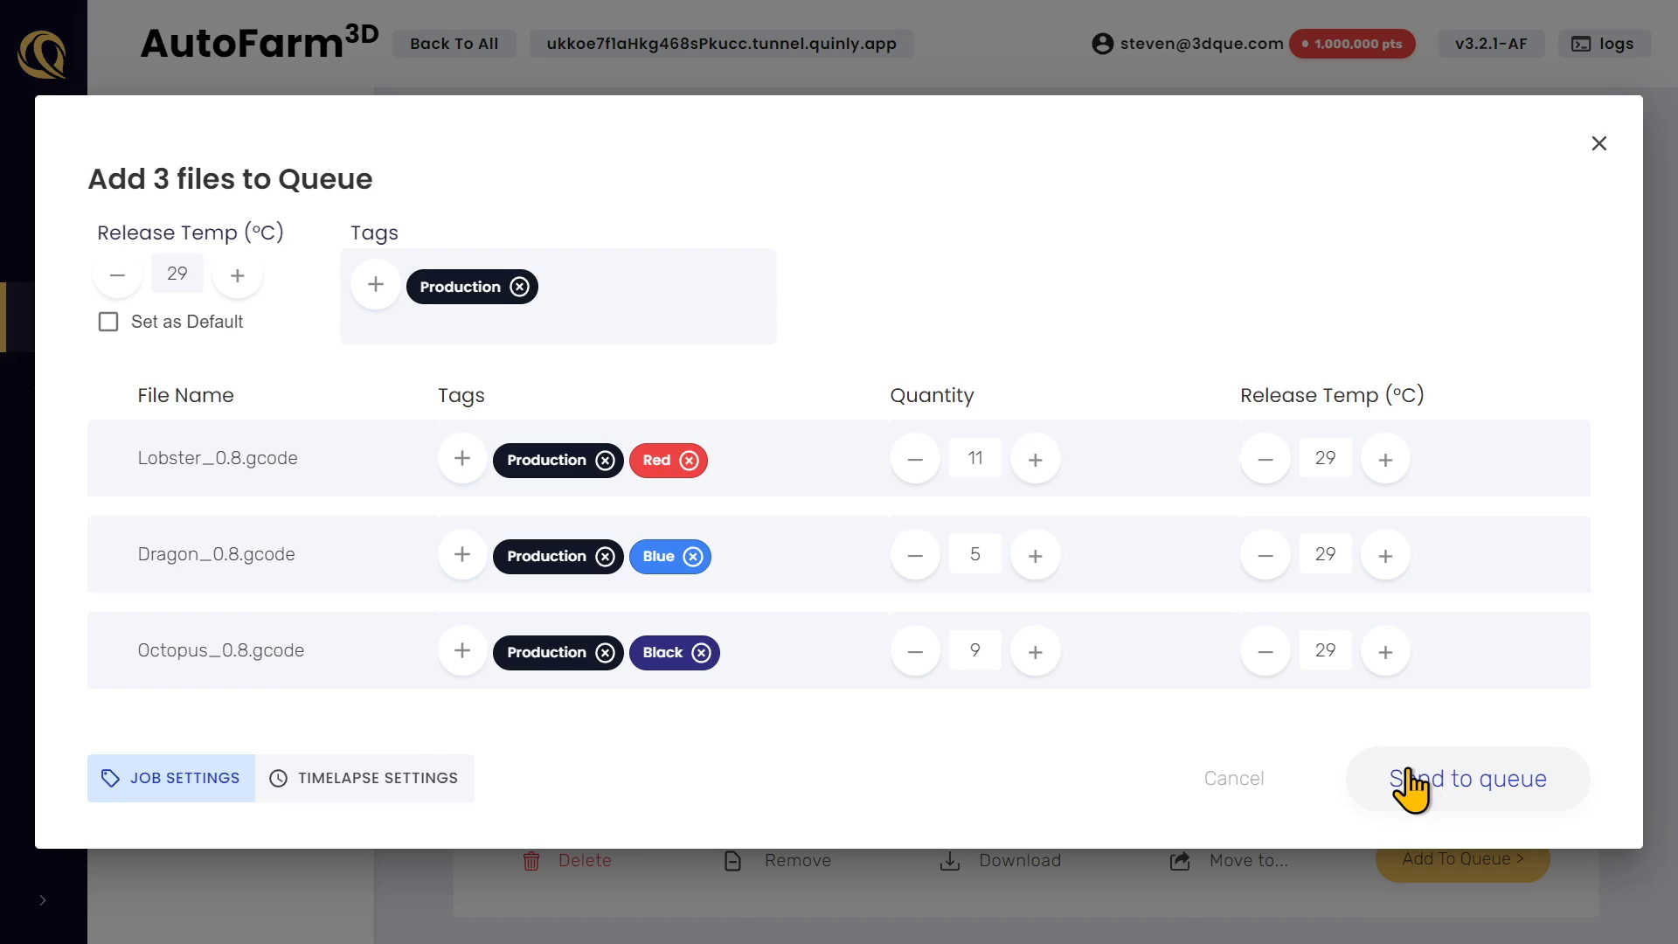
left_click(1420, 789)
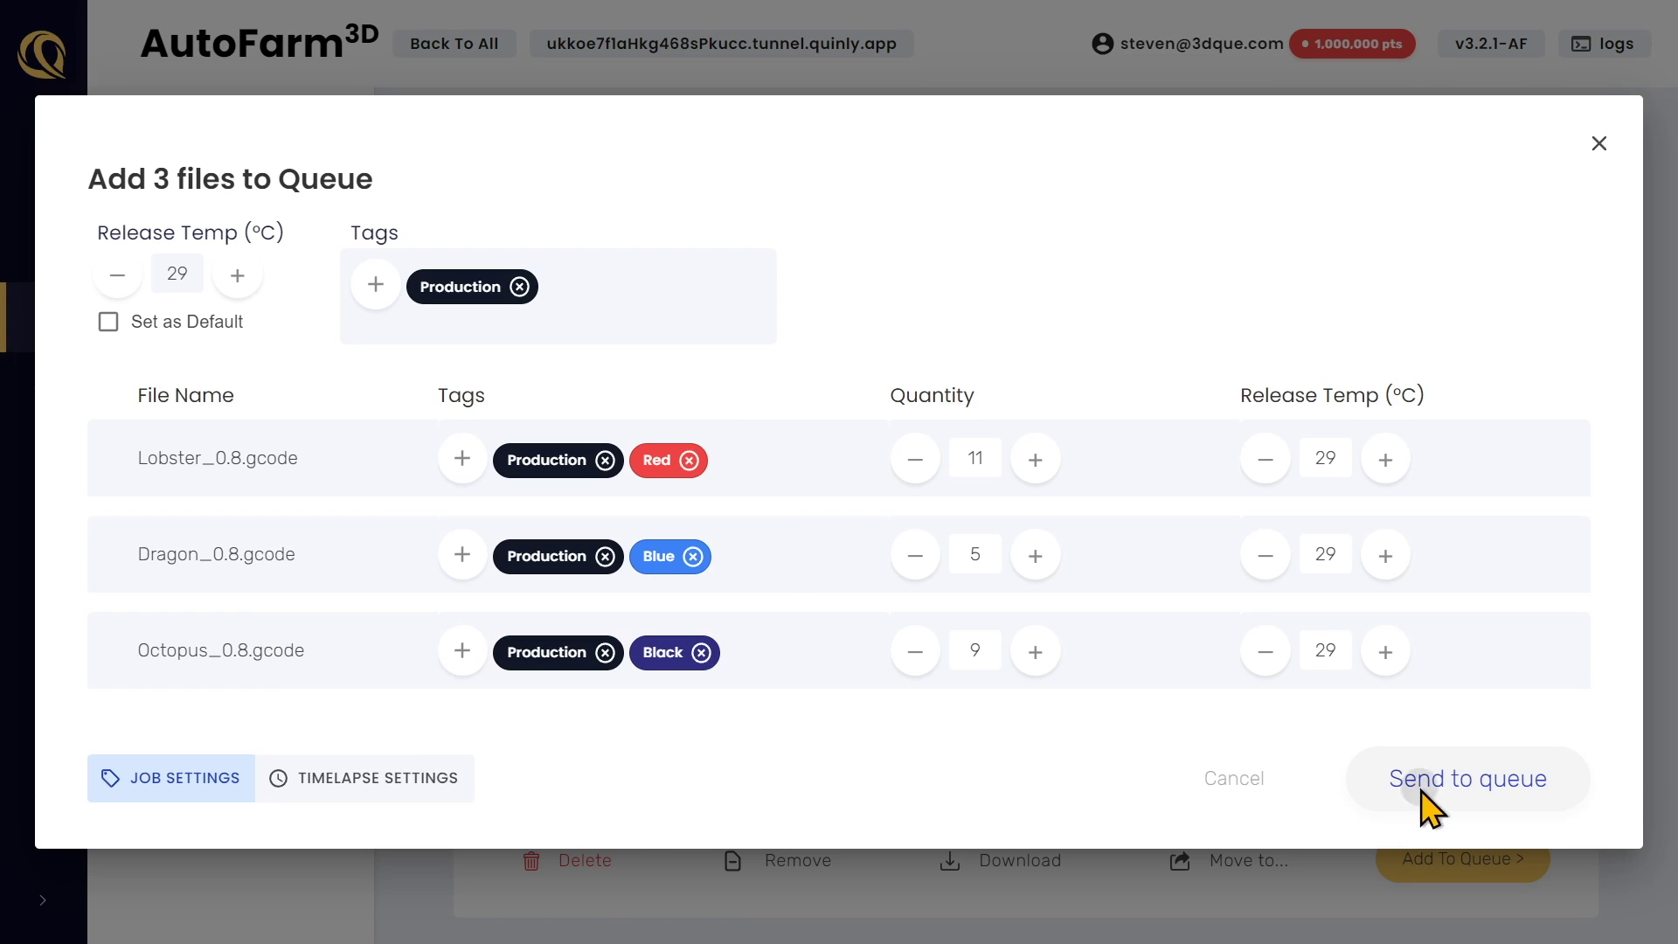